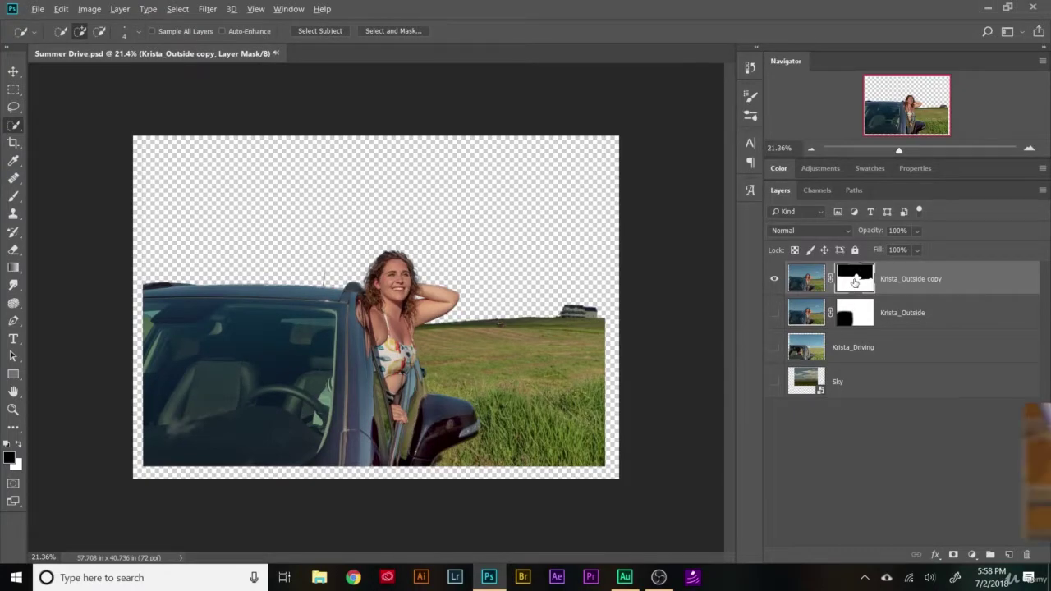
Step: Display the Krista_Outside copy layer mask by itself and examine its edges around the hair, arm, horizon and car roof
alt+click(854, 283)
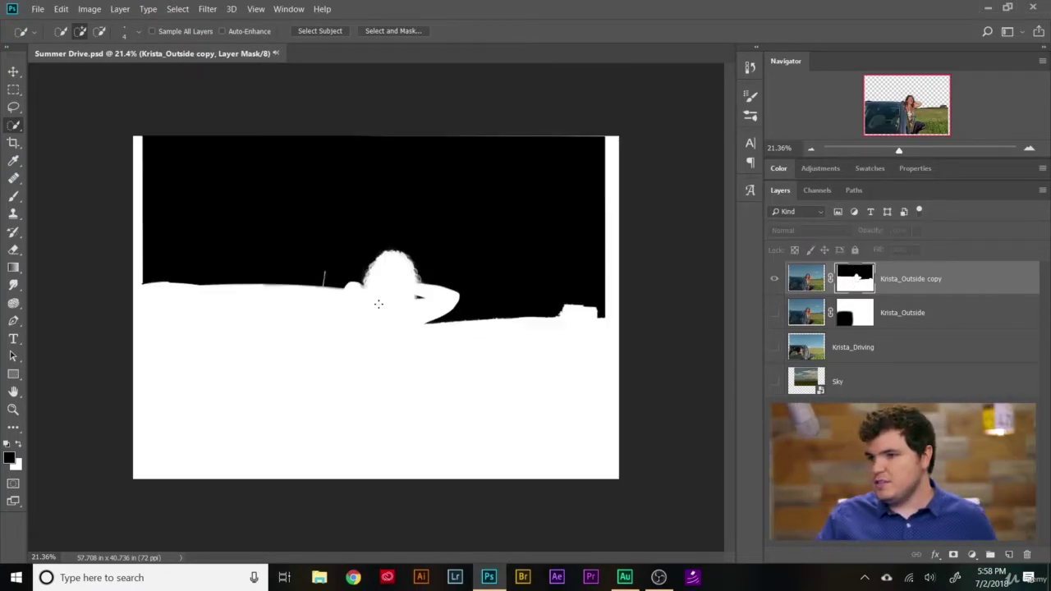
scroll(378, 304, up, 20)
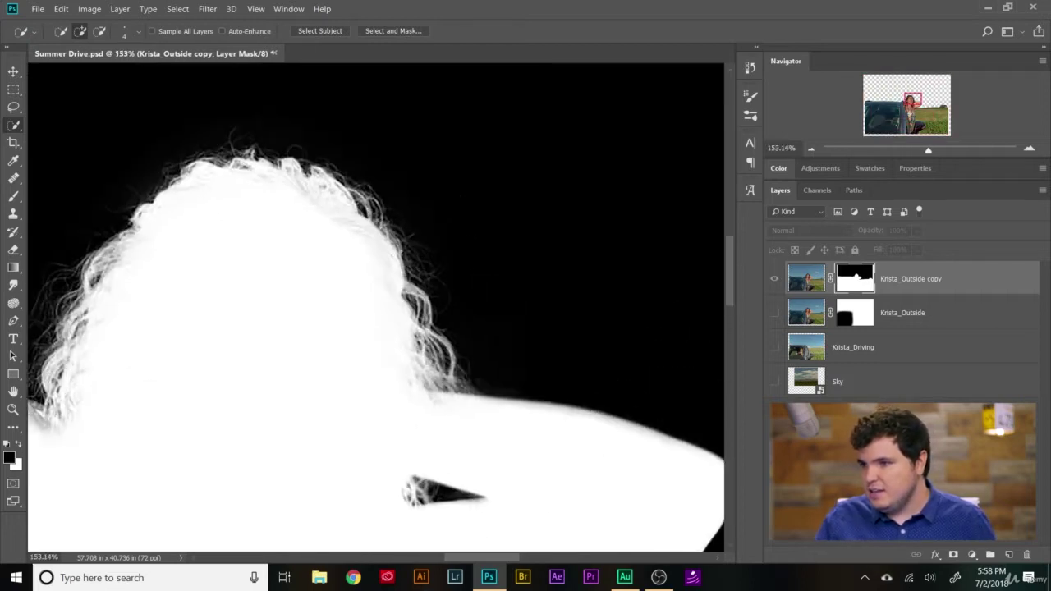
scroll(314, 433, down, 6)
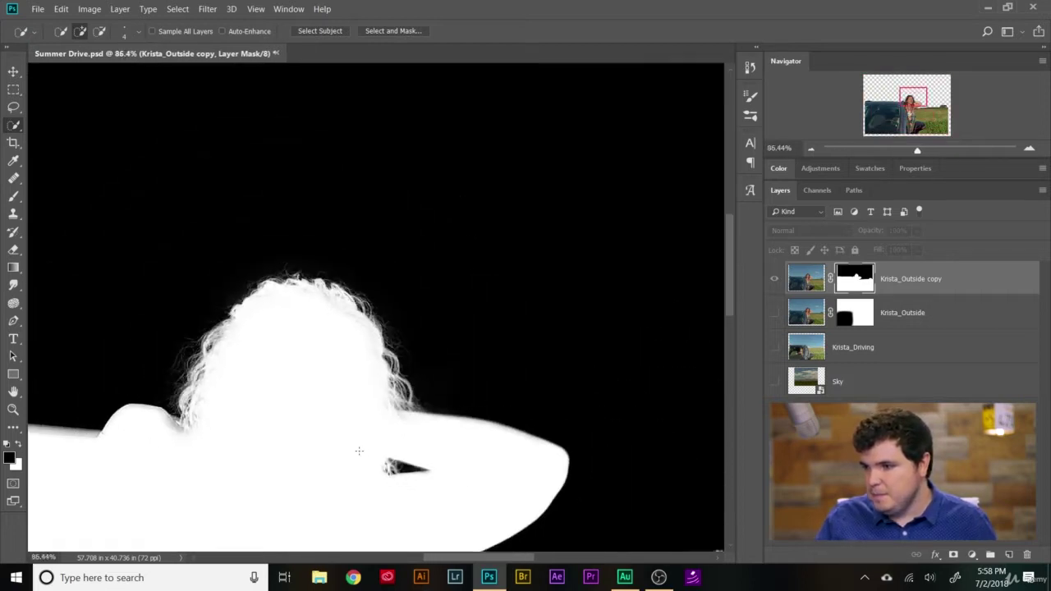
scroll(625, 356, up, 2)
scroll(624, 355, up, 1)
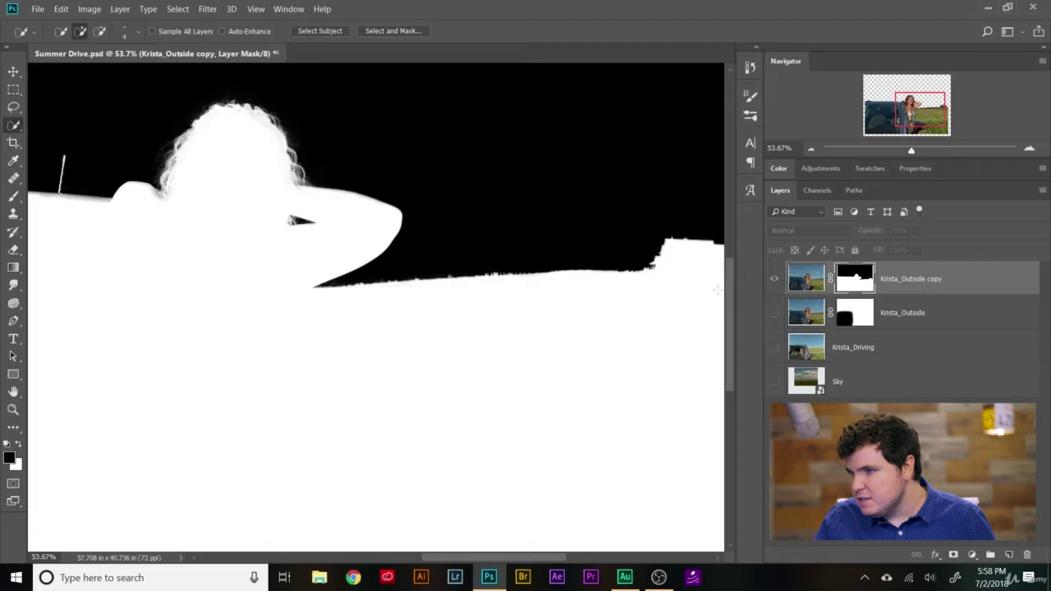
scroll(631, 281, up, 1)
scroll(645, 288, down, 5)
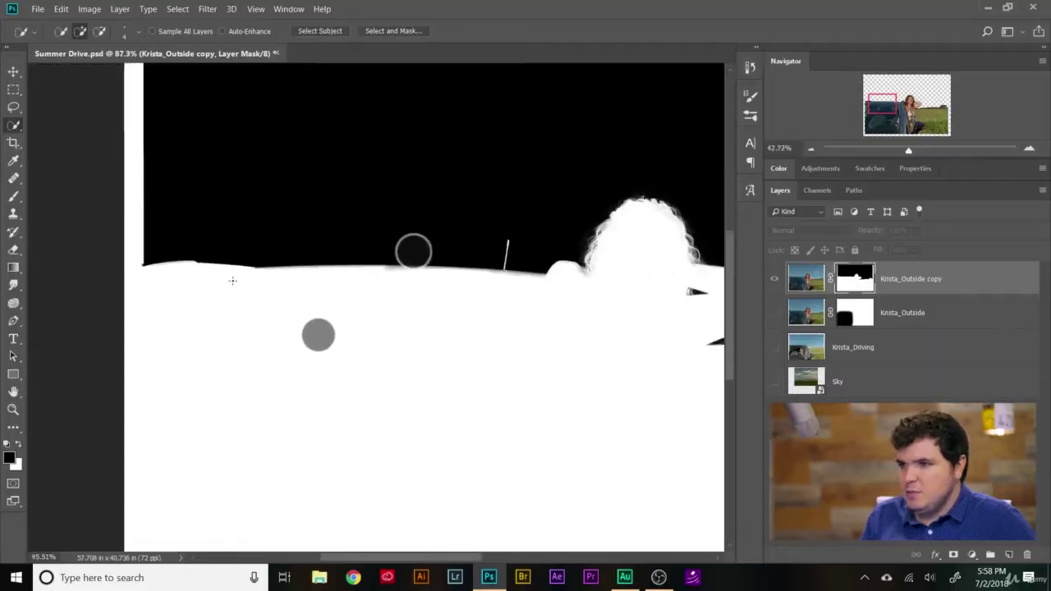
scroll(356, 300, up, 5)
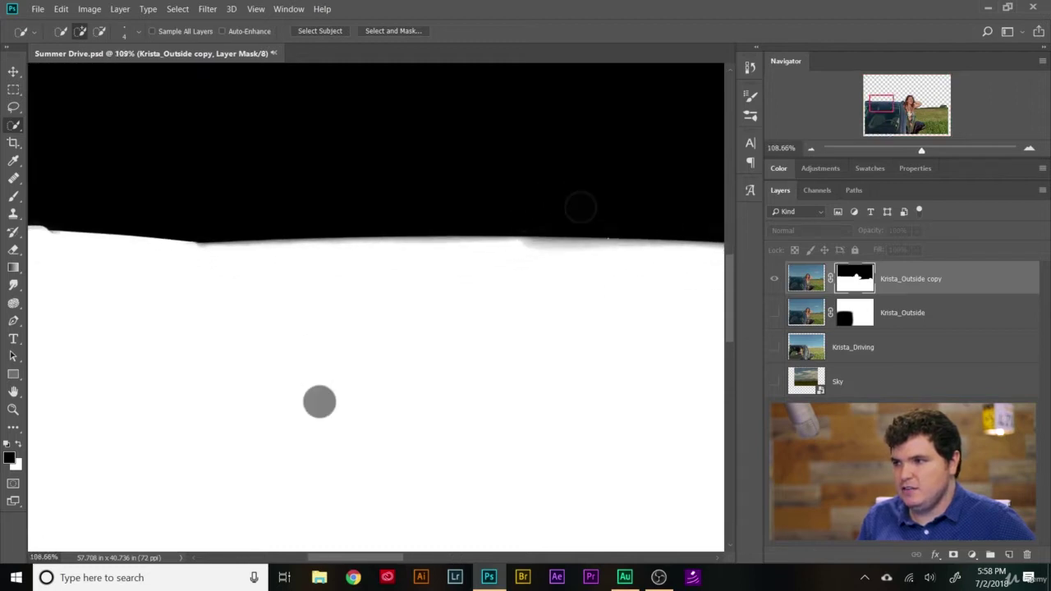
mouse_move(473, 171)
mouse_down()
mouse_move(580, 239)
mouse_move(459, 265)
mouse_move(638, 191)
mouse_up()
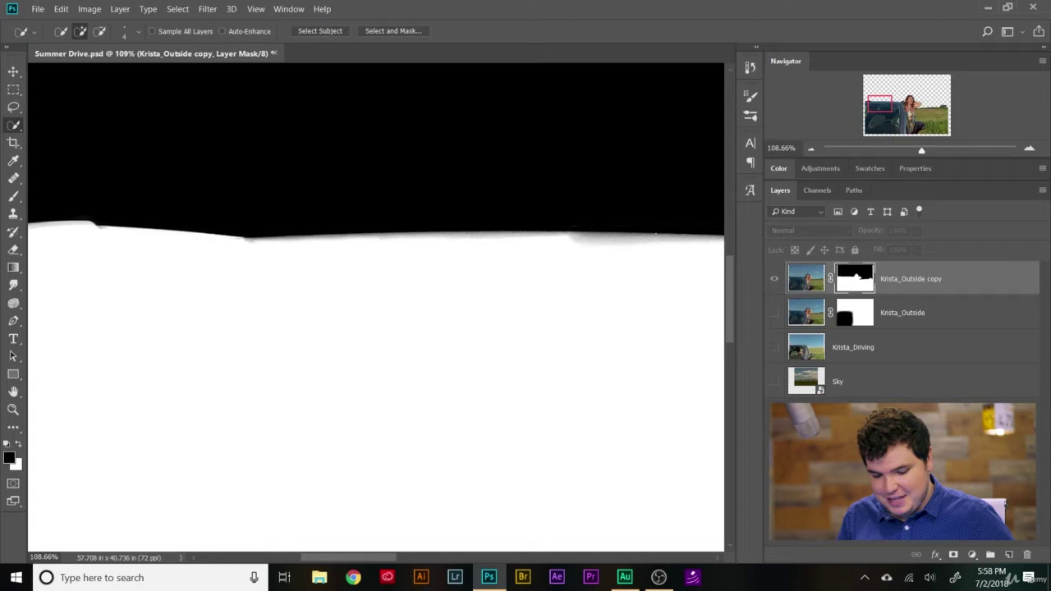
scroll(457, 157, up, 4)
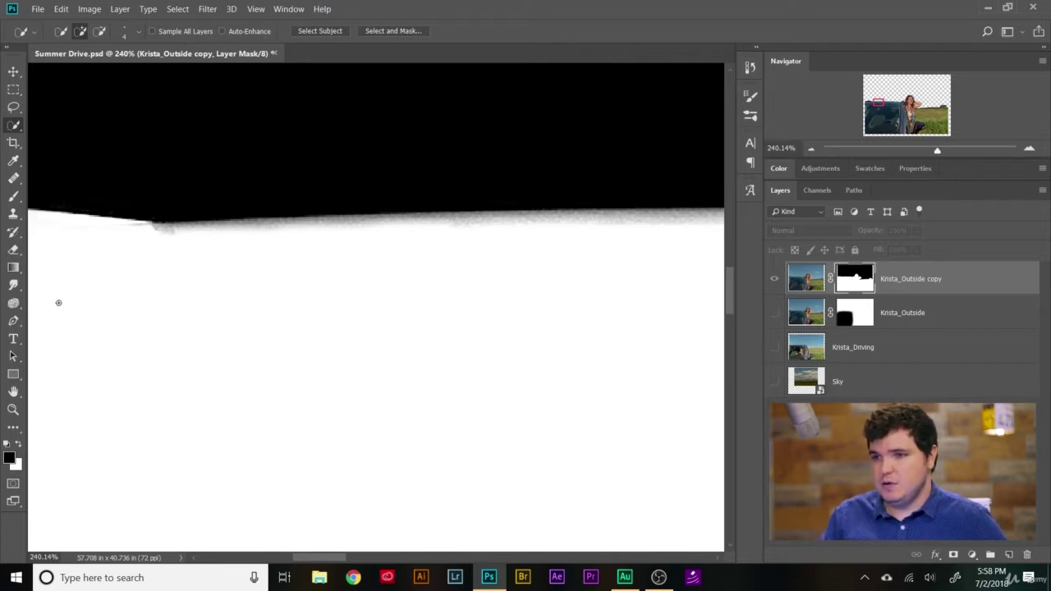
Step: Lighten the grey fringe along the left part of the car roof's edge in the mask with the Dodge tool
click(16, 289)
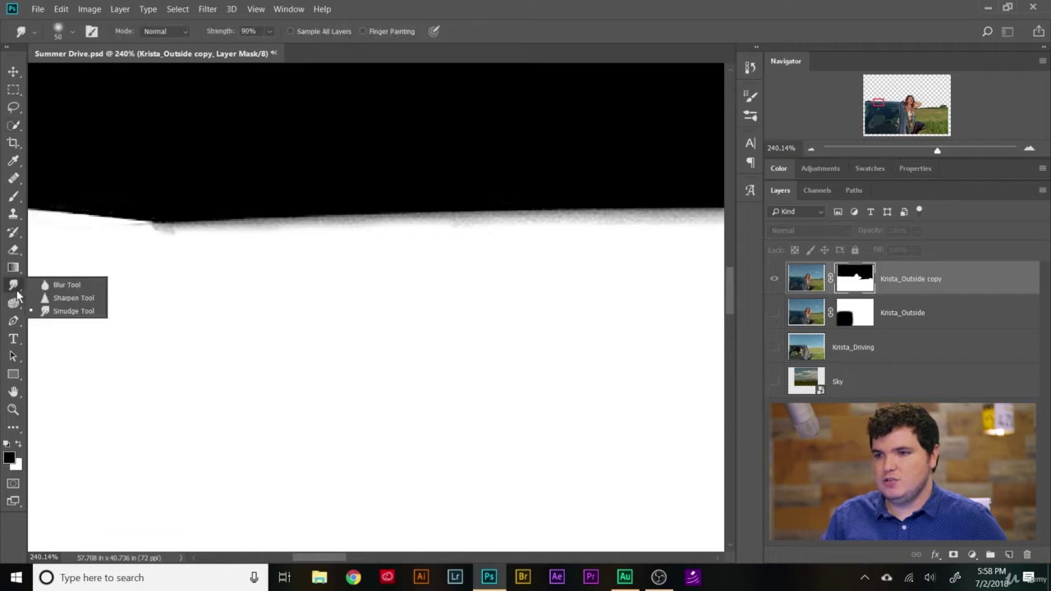
click(17, 303)
click(67, 303)
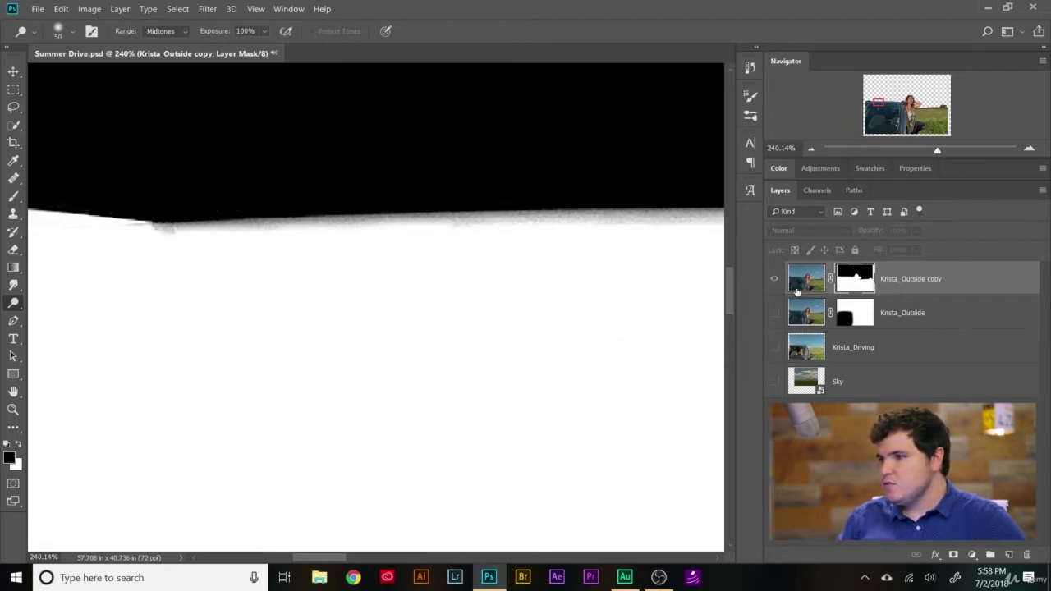
click(798, 288)
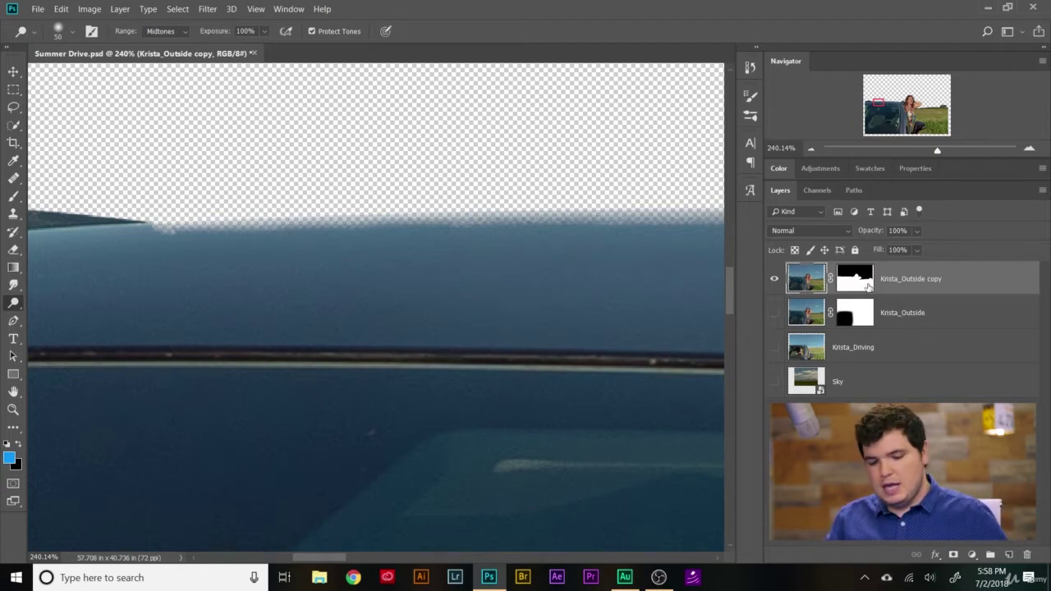
alt+click(860, 285)
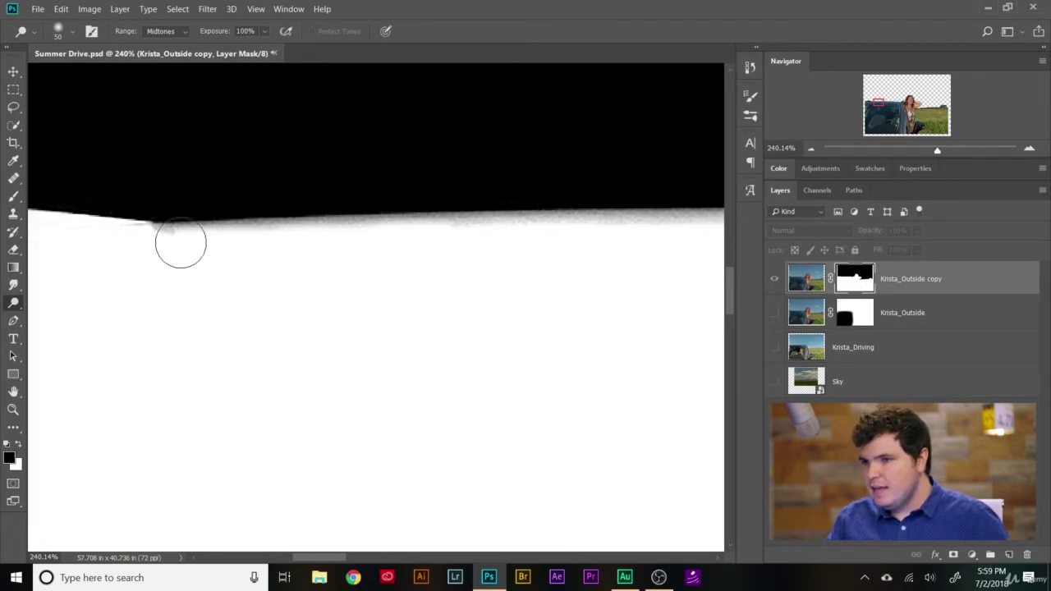
mouse_move(168, 239)
mouse_down()
mouse_move(431, 230)
mouse_move(110, 252)
mouse_move(453, 222)
mouse_up()
mouse_move(384, 235)
mouse_down()
mouse_move(685, 225)
mouse_move(353, 241)
mouse_up()
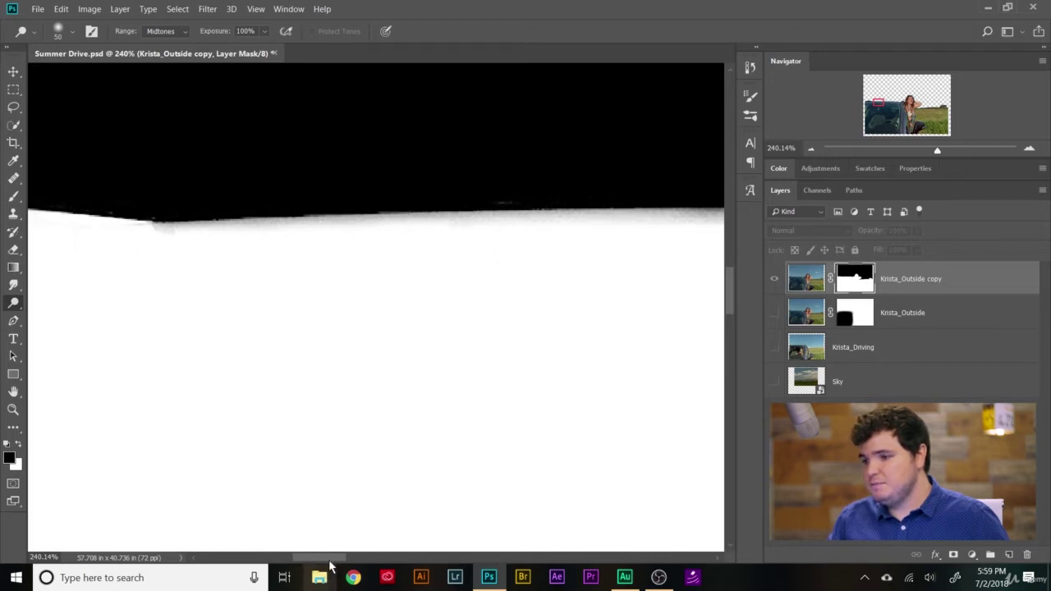
Step: Continue dodging the grey fringe in the mask along the roof edge as far as the car's antenna
drag(330, 558, 361, 560)
mouse_move(269, 263)
mouse_down()
mouse_move(284, 223)
mouse_move(721, 223)
mouse_up()
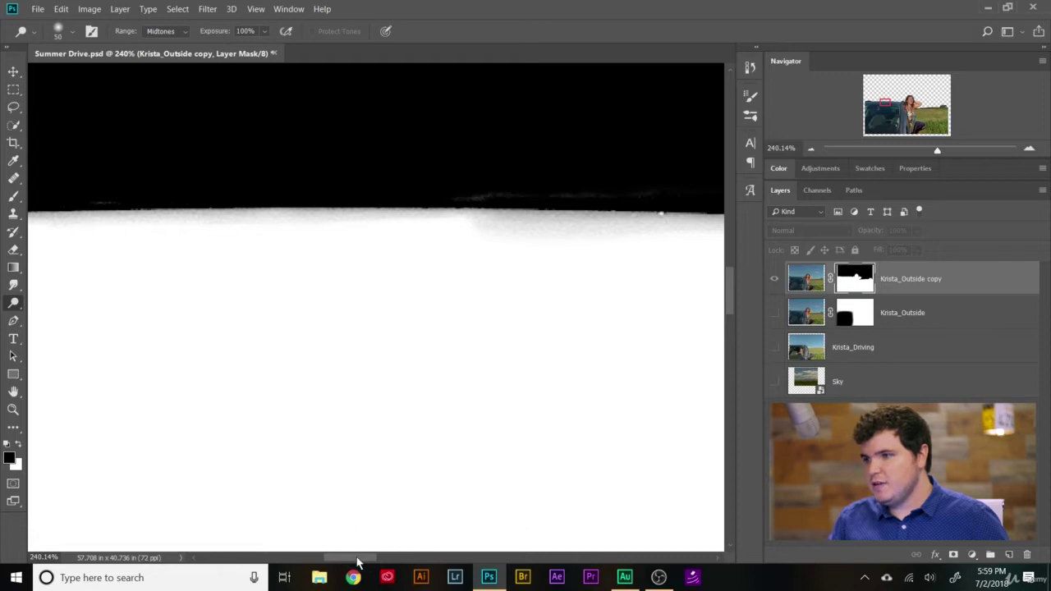
drag(357, 558, 379, 561)
mouse_move(200, 231)
mouse_down()
mouse_move(372, 234)
mouse_move(174, 223)
mouse_move(514, 242)
mouse_move(403, 237)
mouse_move(645, 233)
mouse_move(506, 224)
mouse_move(654, 236)
mouse_up()
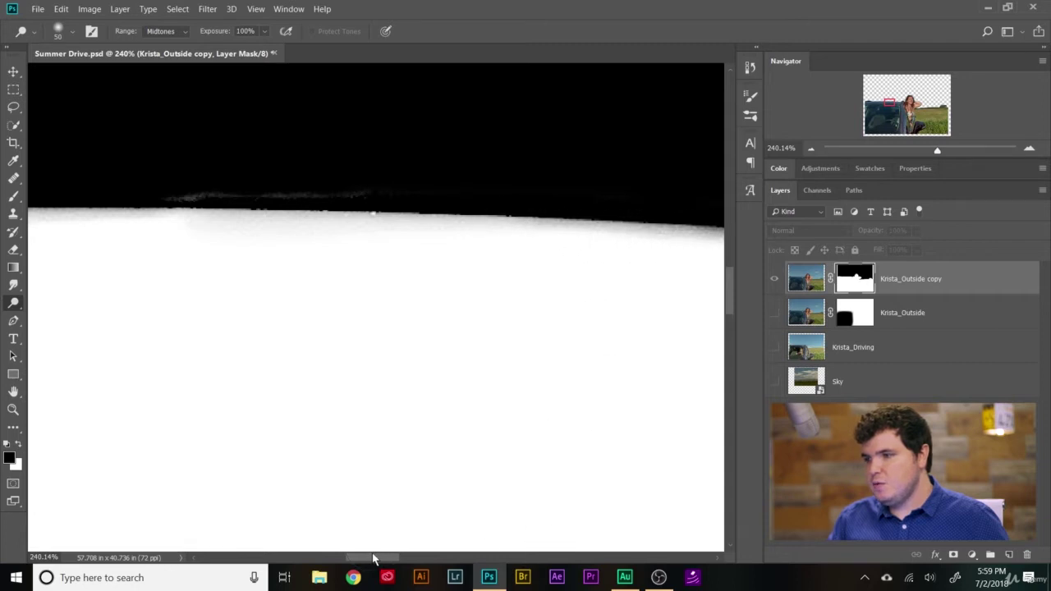
drag(373, 558, 406, 563)
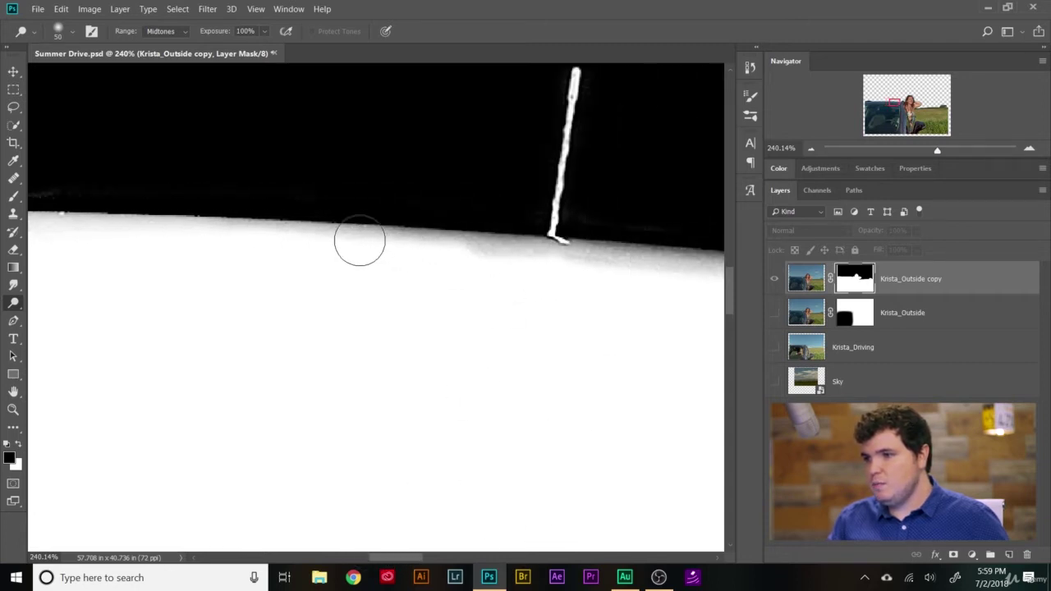
mouse_move(359, 240)
mouse_down()
mouse_move(586, 238)
mouse_move(411, 238)
mouse_move(598, 265)
mouse_up()
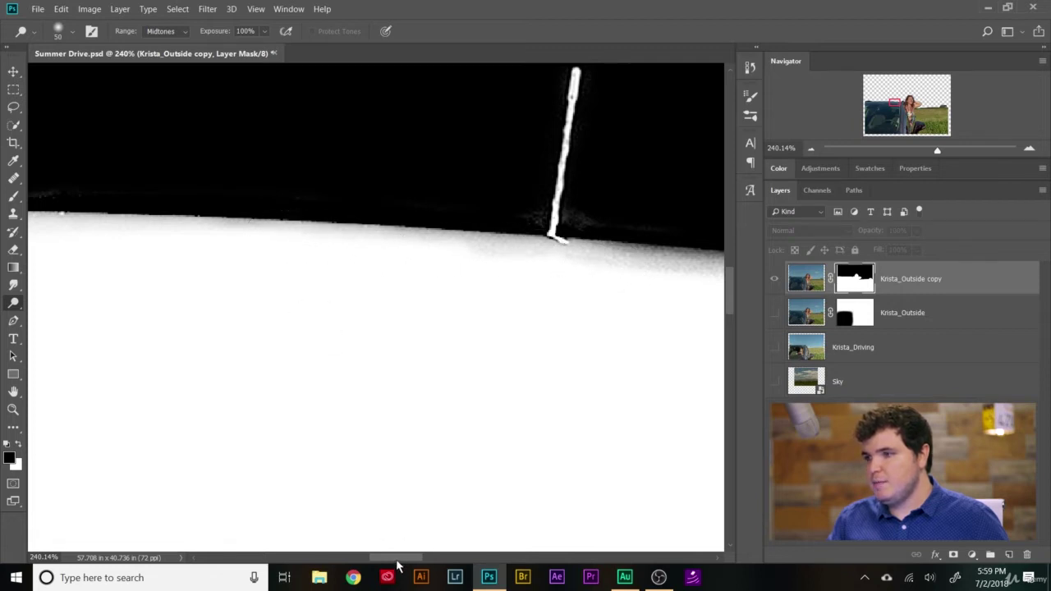
Step: Dodge the mask's roof edge on both sides of the antenna with a 25 px brush and the range set to Highlights
drag(397, 564, 418, 563)
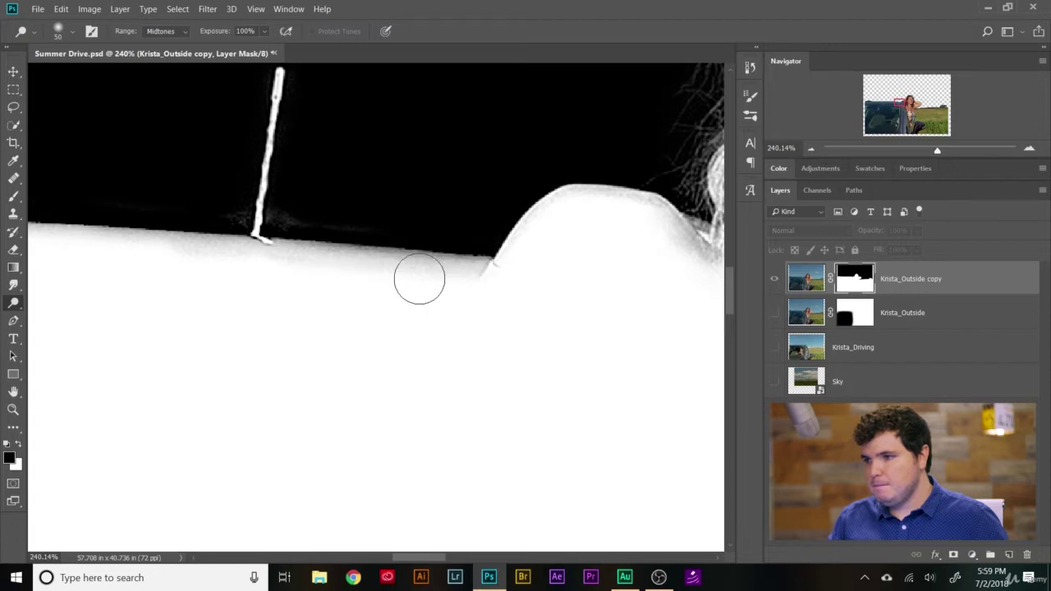
scroll(363, 259, up, 5)
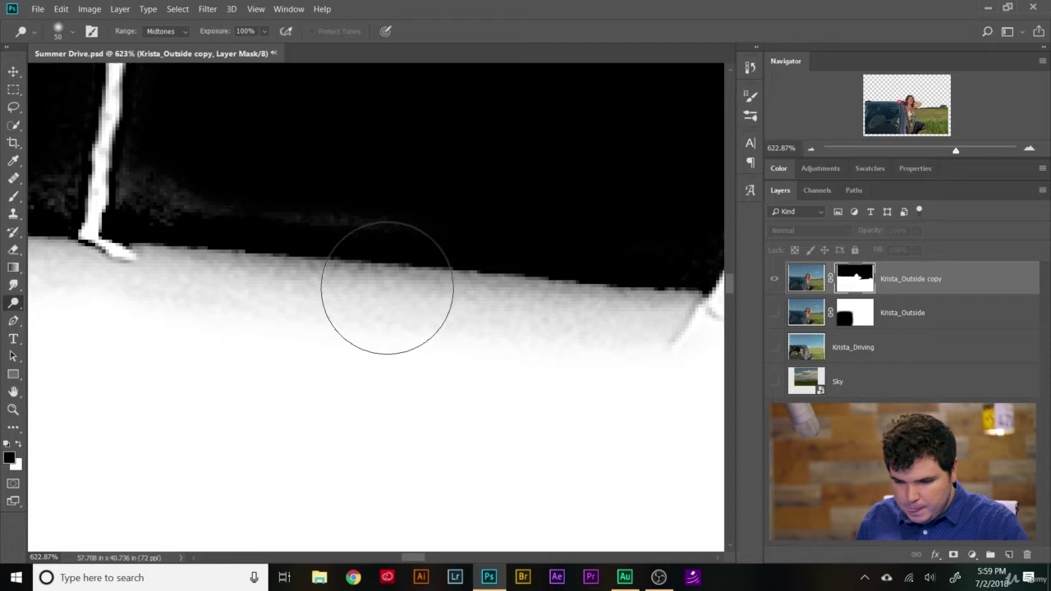
key(bracketleft)
key(bracketleft)
key(bracketleft)
key(bracketleft)
key(bracketleft)
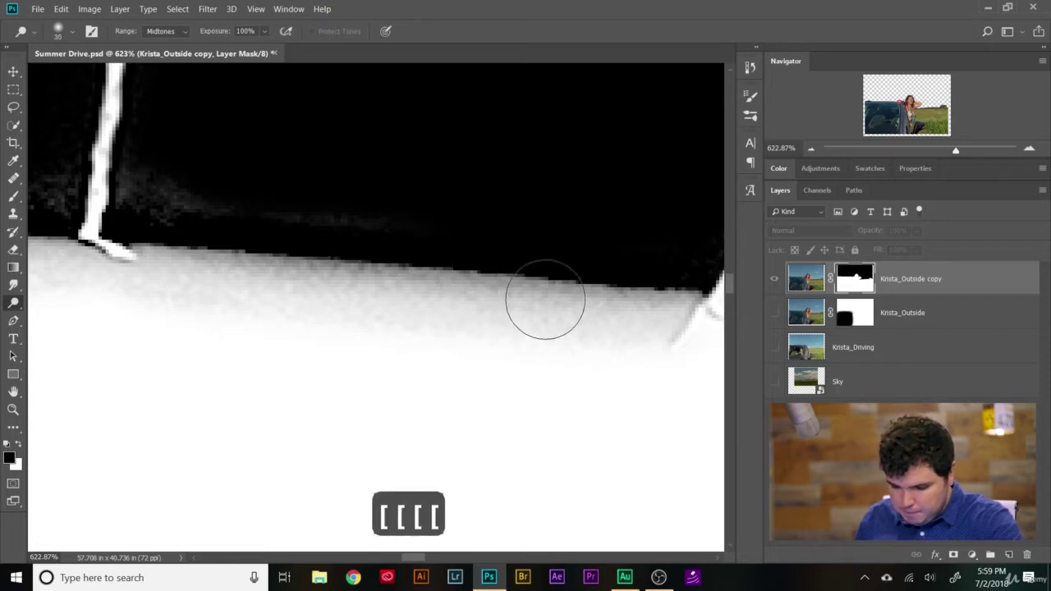
click(183, 33)
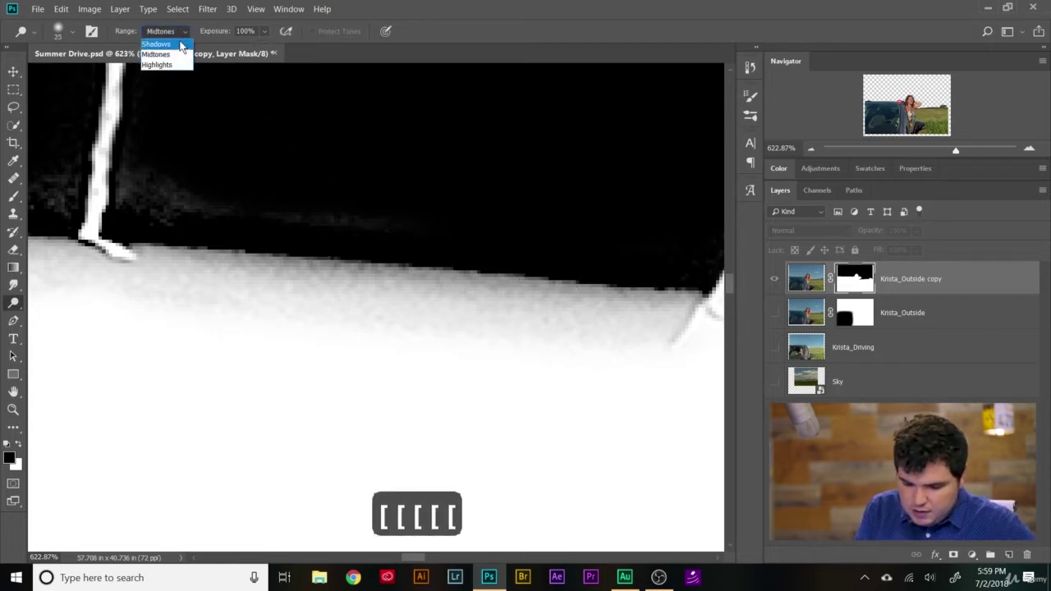
click(179, 65)
mouse_move(404, 298)
mouse_down()
mouse_move(463, 295)
mouse_move(656, 325)
mouse_move(416, 300)
mouse_move(683, 316)
mouse_move(232, 290)
mouse_move(403, 291)
mouse_move(622, 333)
mouse_move(459, 305)
mouse_move(191, 288)
mouse_move(302, 284)
mouse_move(567, 316)
mouse_up()
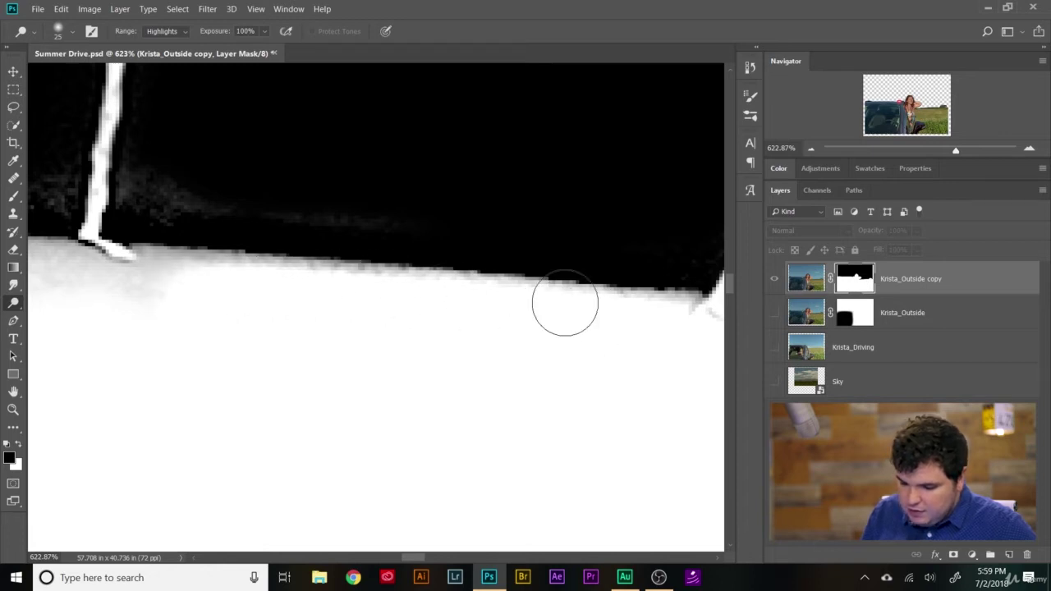
scroll(565, 303, left, 6)
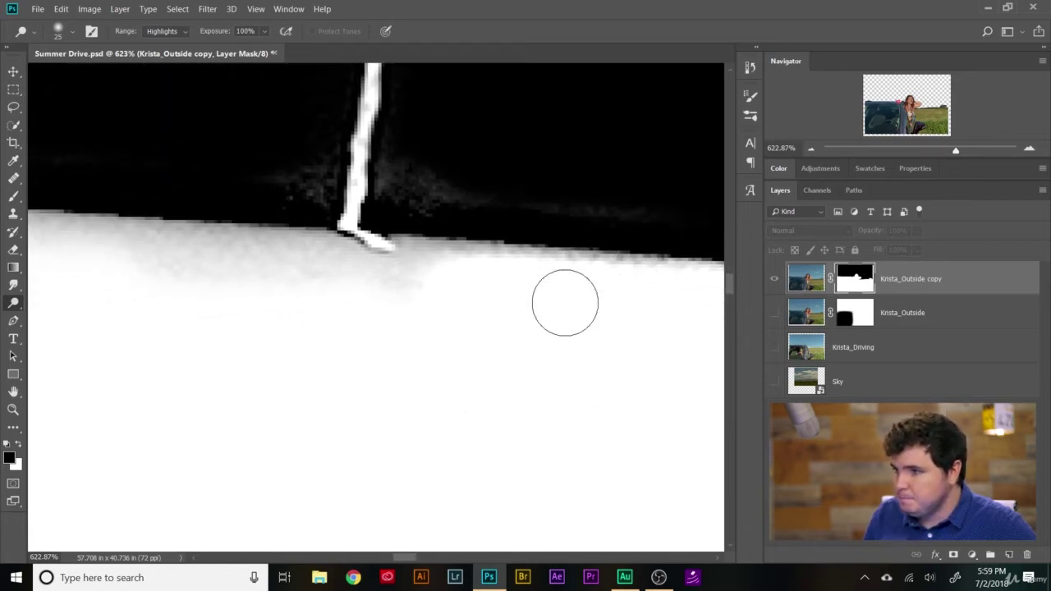
mouse_move(347, 284)
mouse_down()
mouse_move(481, 295)
mouse_move(375, 261)
mouse_move(517, 313)
mouse_move(423, 270)
mouse_move(322, 252)
mouse_move(333, 271)
mouse_move(137, 240)
mouse_move(382, 291)
mouse_move(360, 260)
mouse_move(366, 212)
mouse_up()
Step: Compare the layer's image with its mask up close at the antenna's base
scroll(369, 240, up, 7)
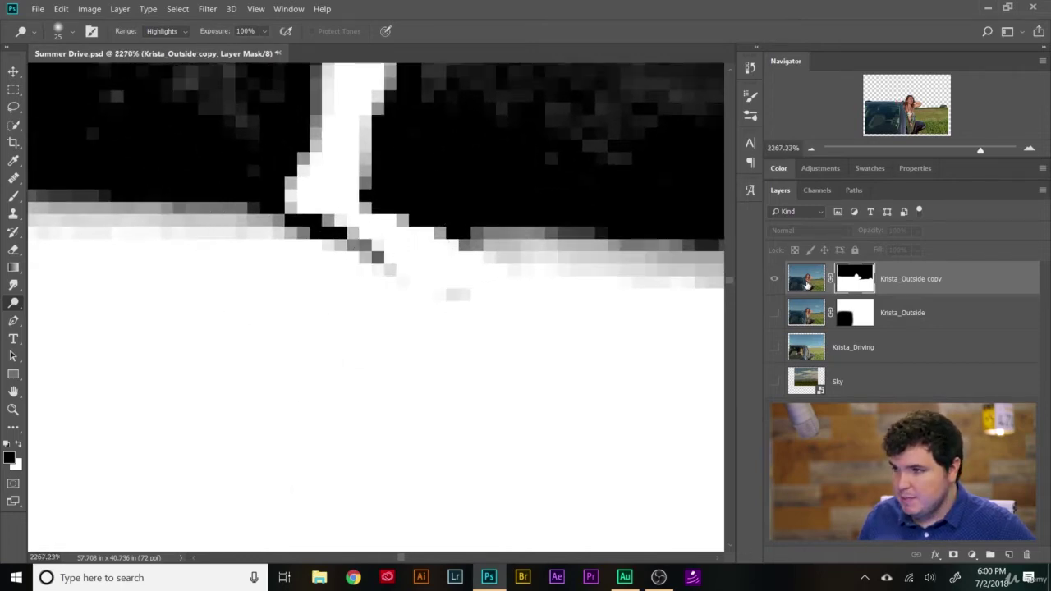
click(806, 279)
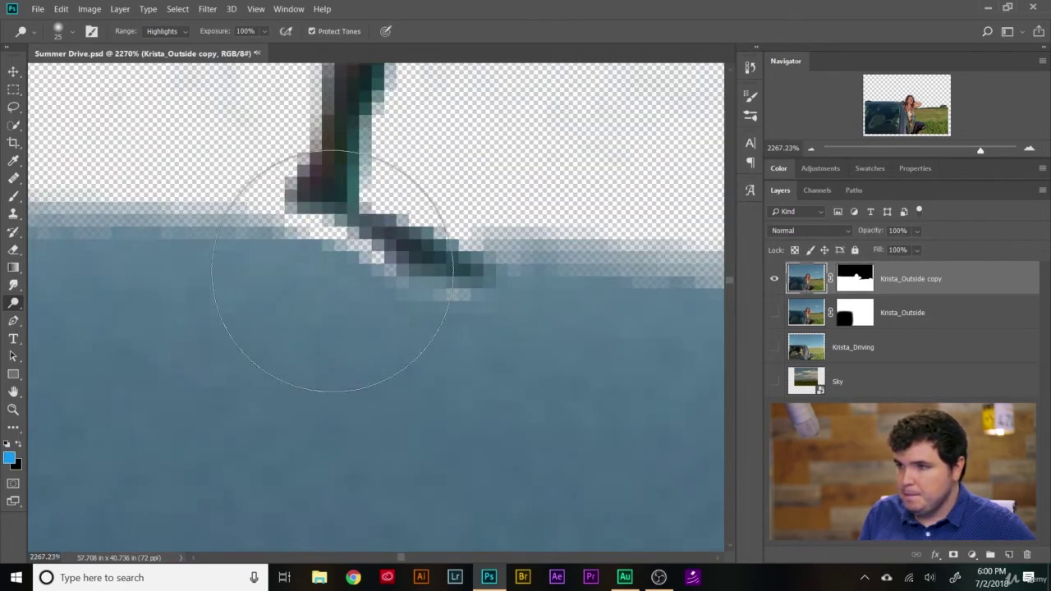
click(855, 283)
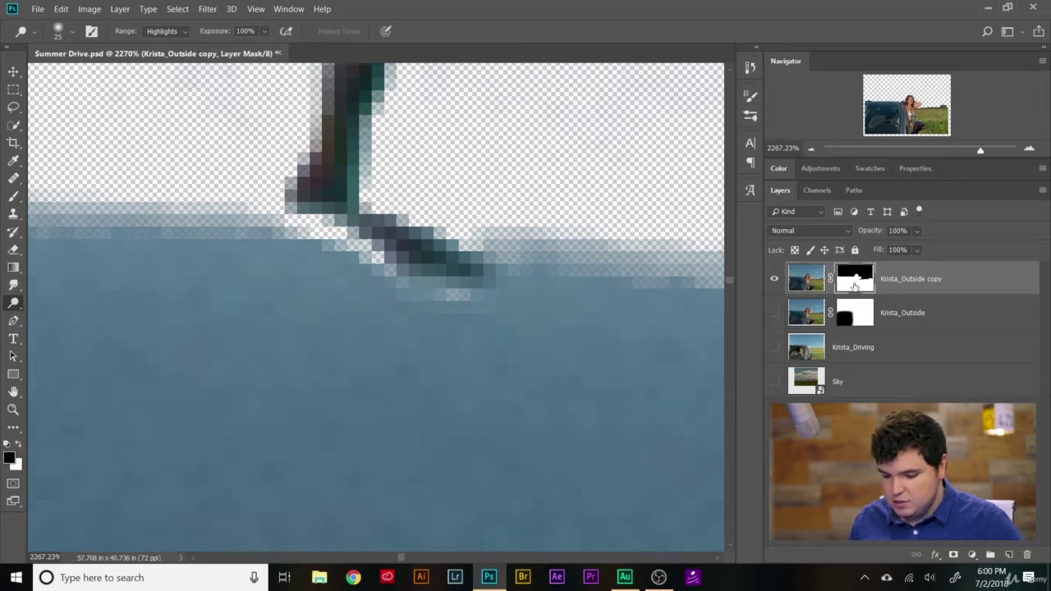
alt+click(851, 284)
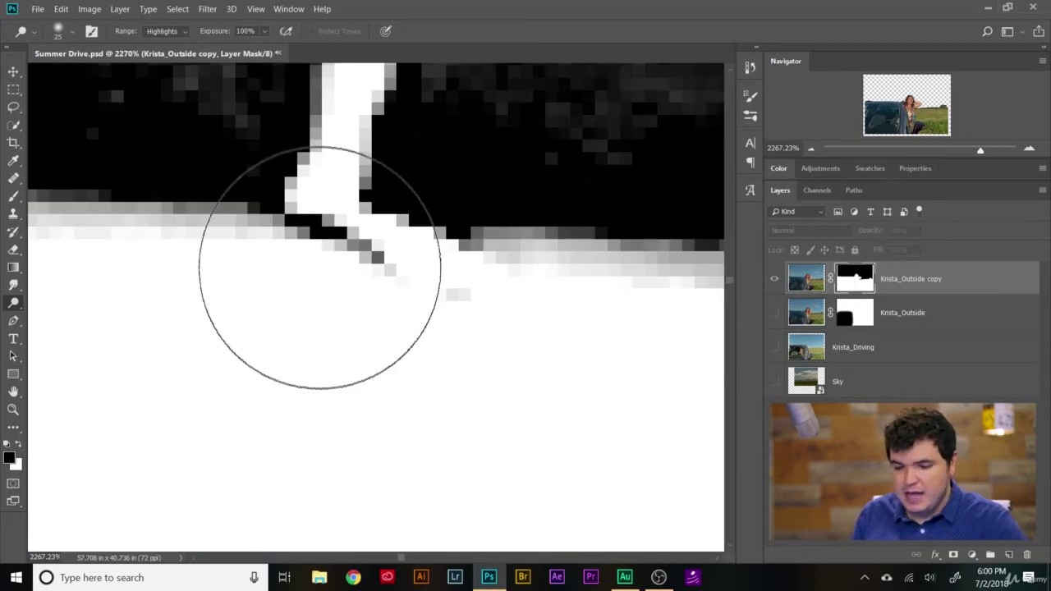
key(bracketleft)
key(bracketleft)
key(bracketleft)
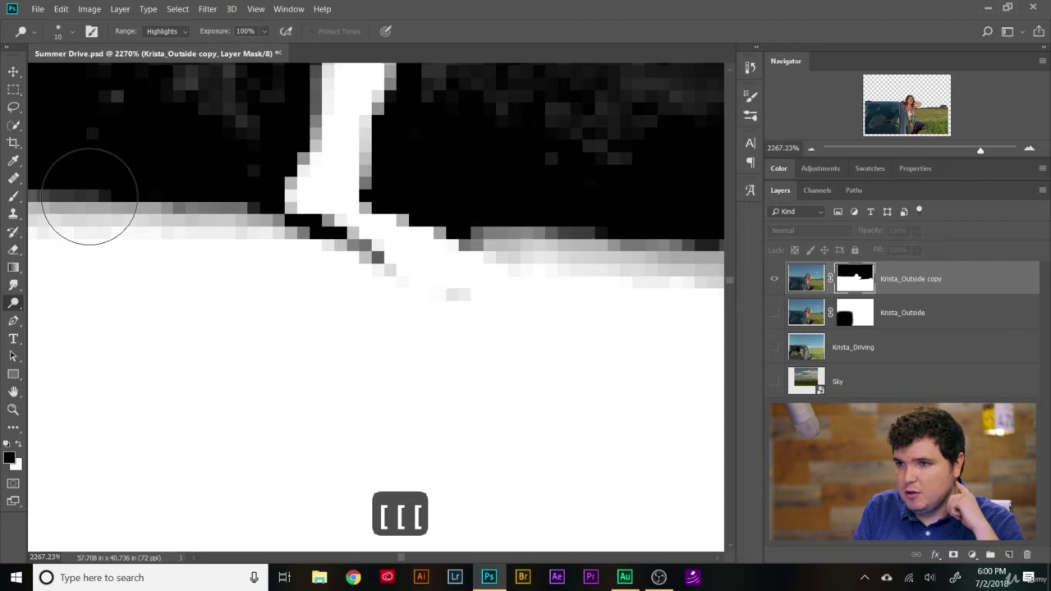
Step: Paint white over the black gap under the antenna's base in the mask, using a greatly reduced Brush
click(16, 199)
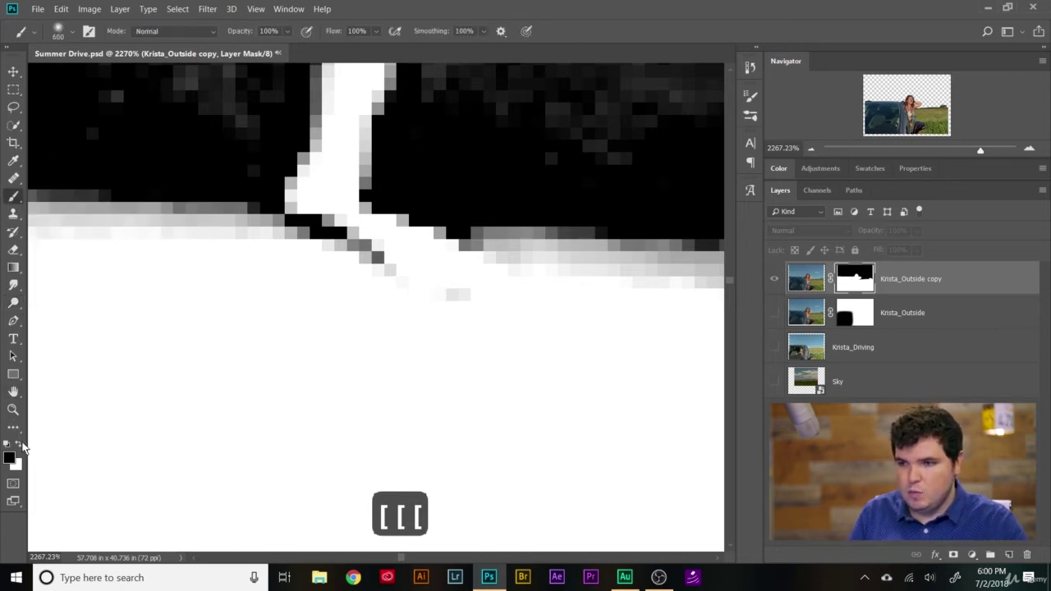
click(324, 225)
key(ctrl+z)
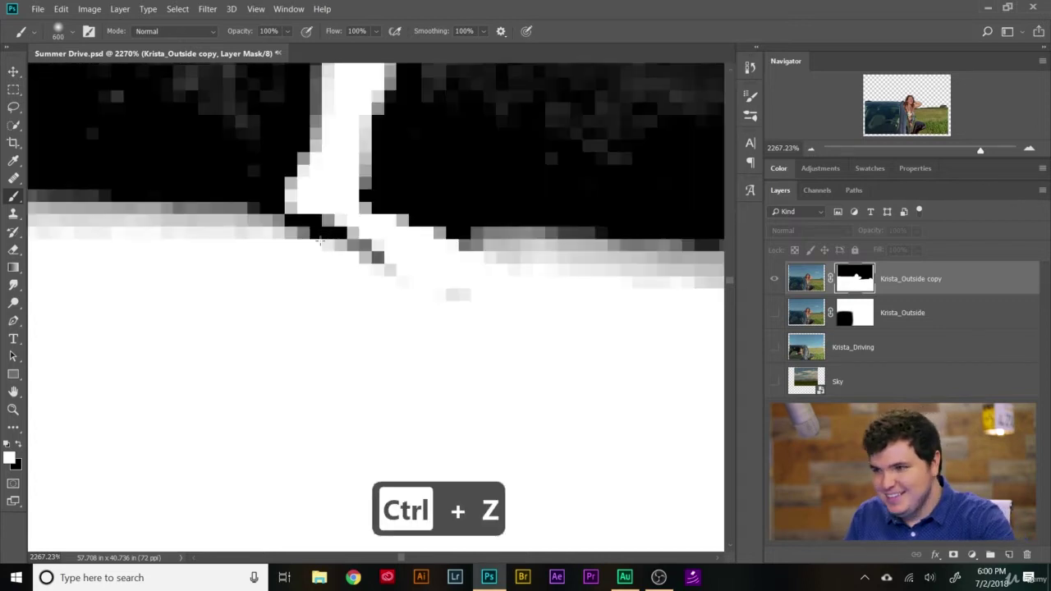
key(bracketleft)
key(bracketleft)
key(bracketleft)
key(bracketleft)
key(bracketleft)
key(bracketleft)
key(bracketleft)
key(bracketleft)
key(bracketleft)
key(bracketleft)
key(bracketleft)
key(bracketleft)
key(bracketleft)
key(bracketleft)
key(bracketleft)
key(bracketleft)
key(bracketleft)
key(bracketleft)
key(bracketleft)
key(bracketleft)
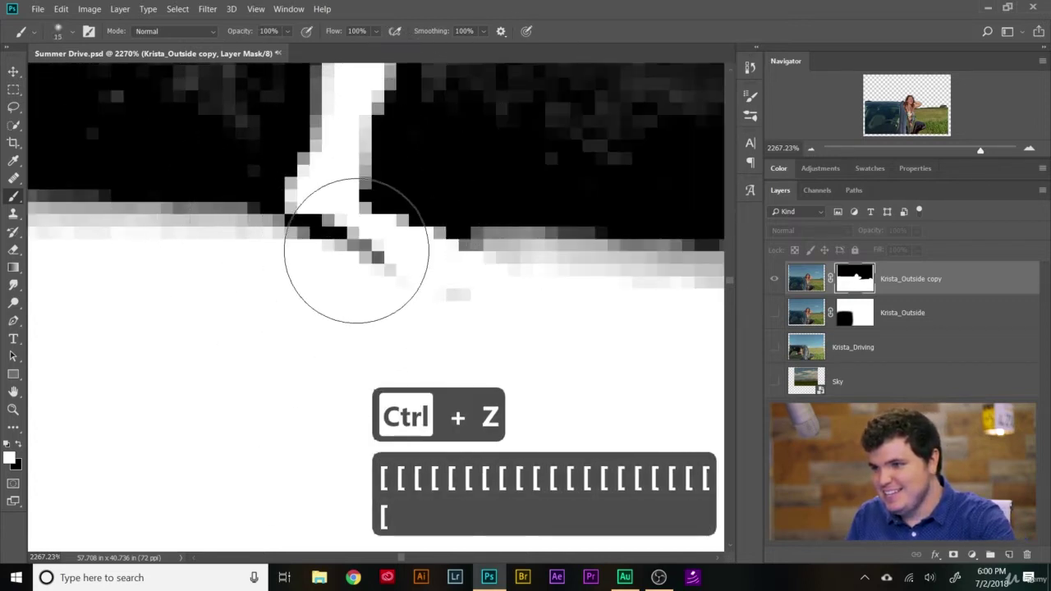
key(bracketleft)
key(bracketleft)
key(bracketleft)
key(bracketleft)
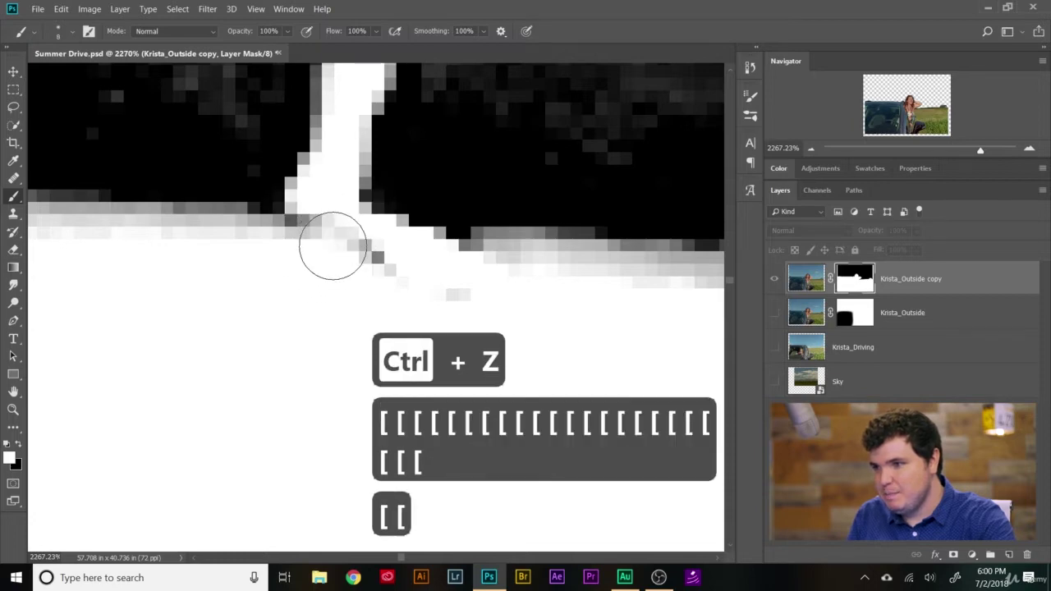
Step: Paint the remaining grey pixels beside the antenna's base white in the mask with a 4 px brush
key(bracketleft)
key(bracketleft)
key(bracketleft)
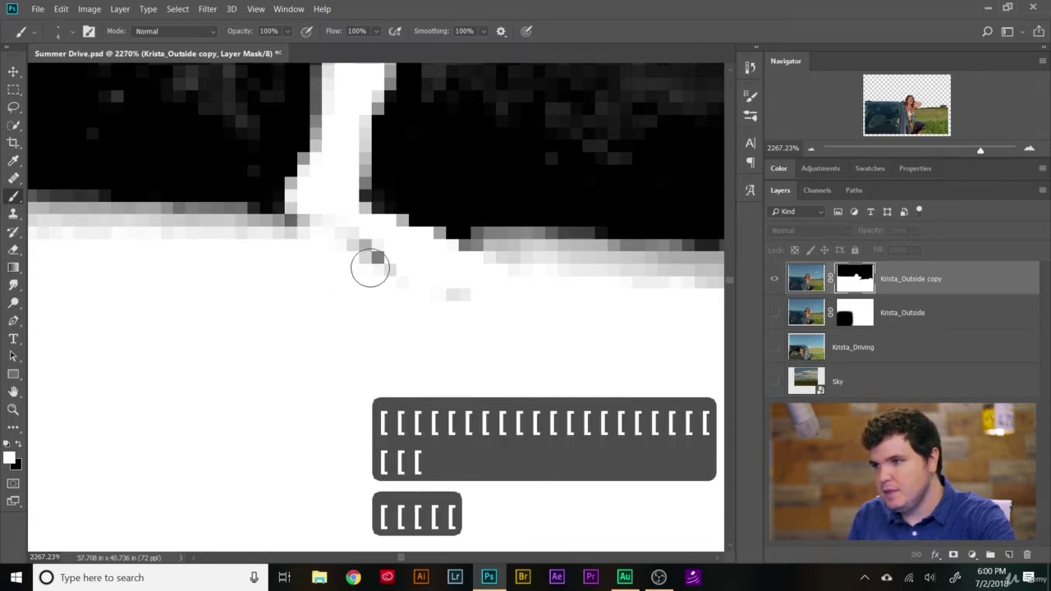
drag(372, 253, 400, 268)
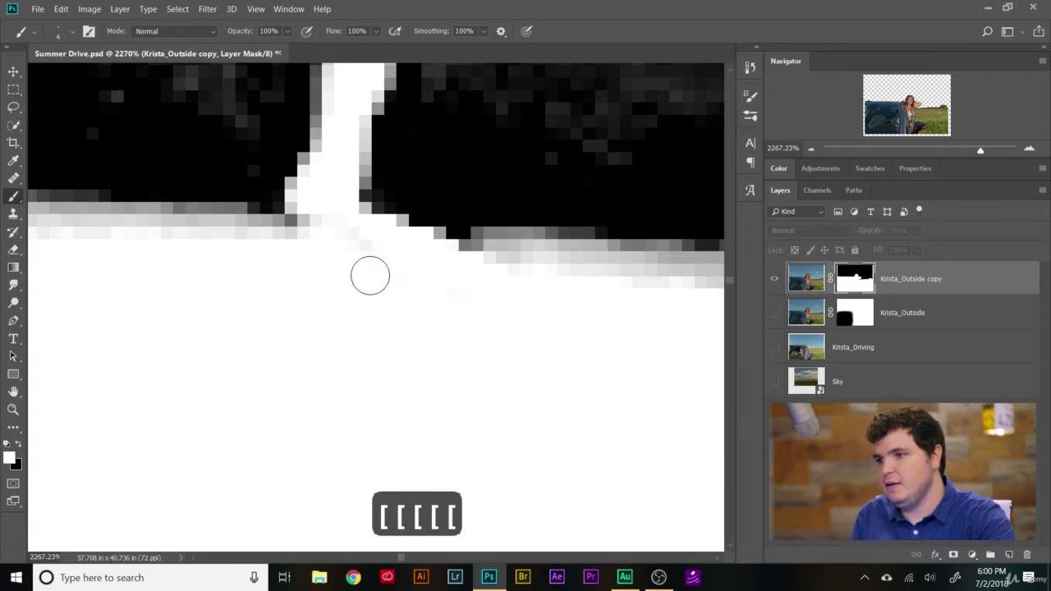
scroll(284, 233, down, 5)
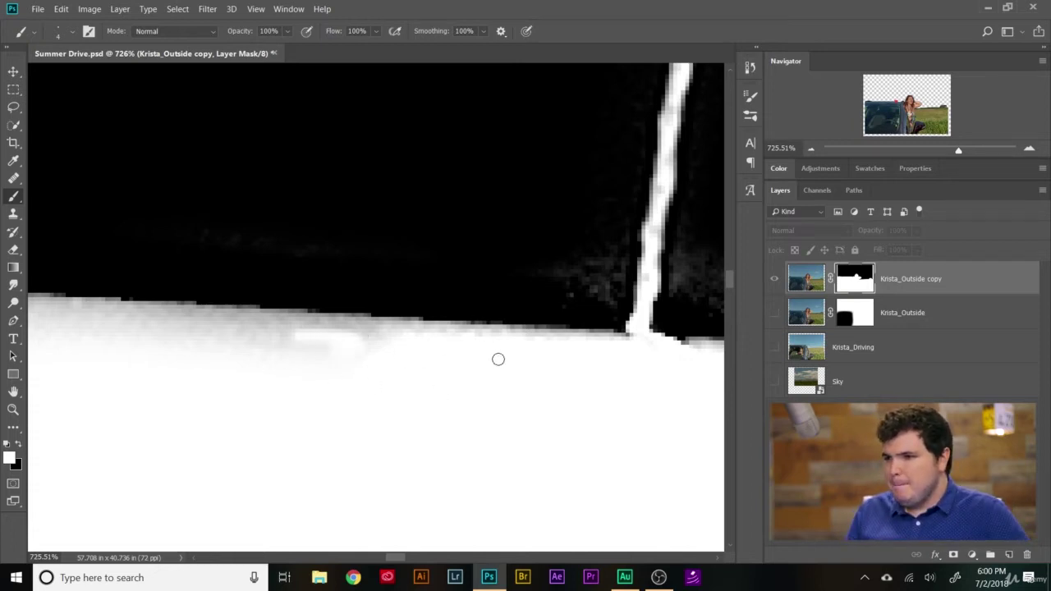
Step: Paint black over the grey haze on both sides of the antenna in the mask with an 8 px brush
scroll(497, 359, right, 5)
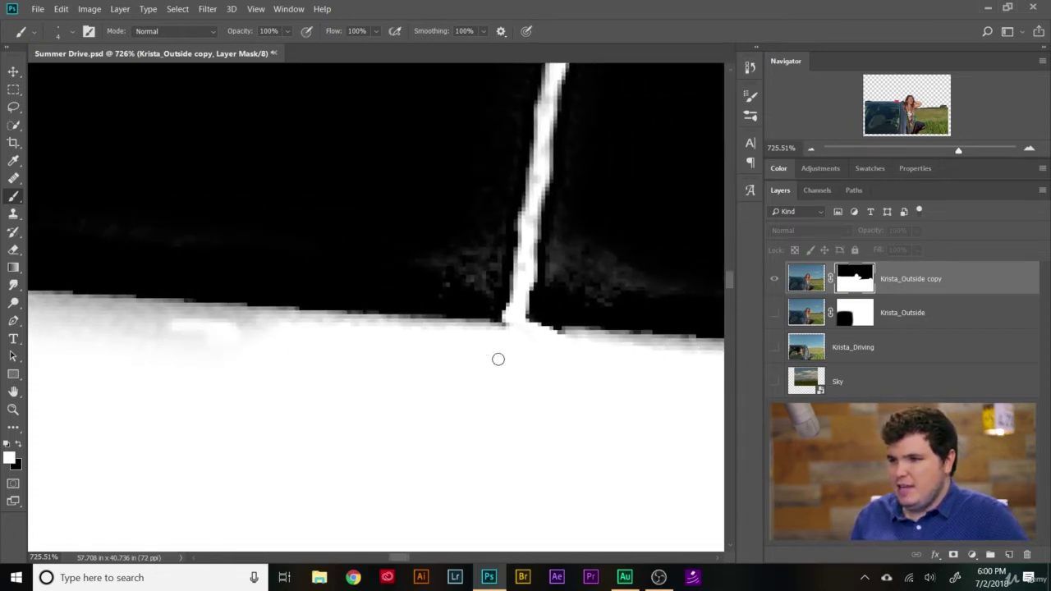
scroll(498, 359, left, 5)
scroll(497, 359, right, 8)
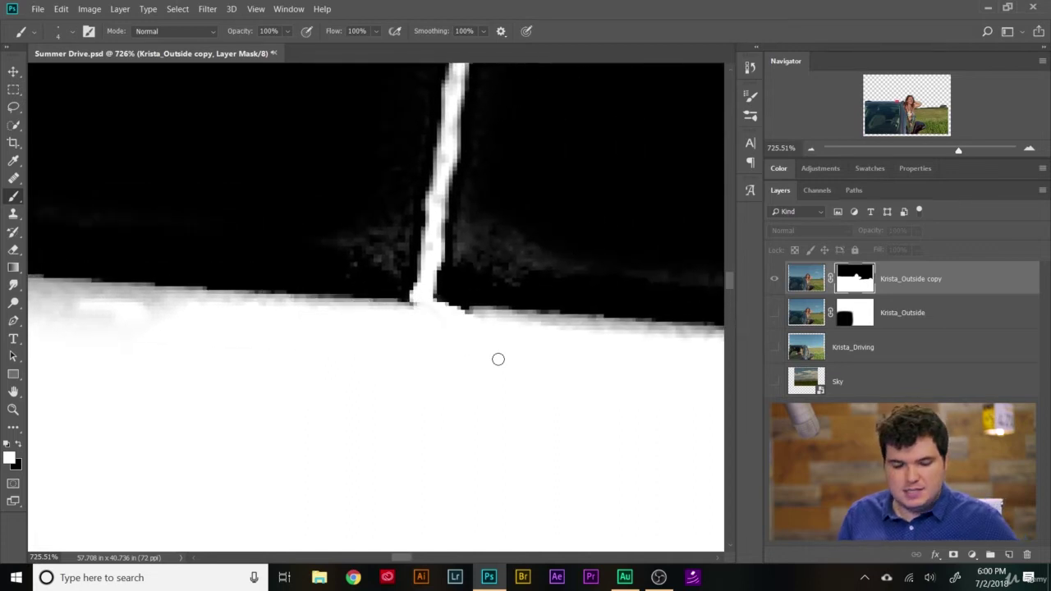
key(x)
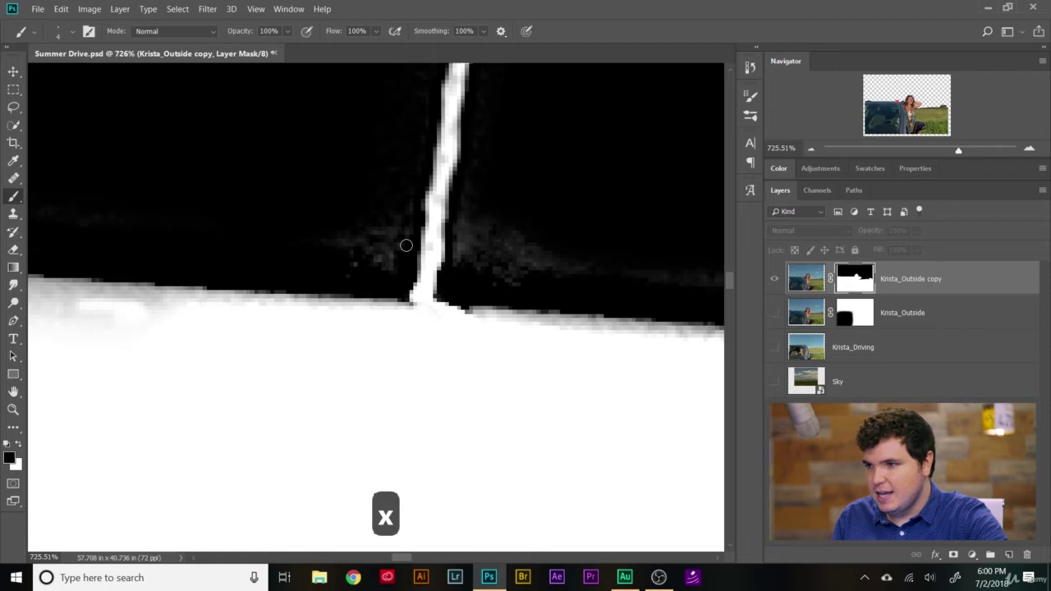
key(bracketright)
key(bracketright)
key(bracketright)
key(bracketright)
drag(422, 136, 369, 331)
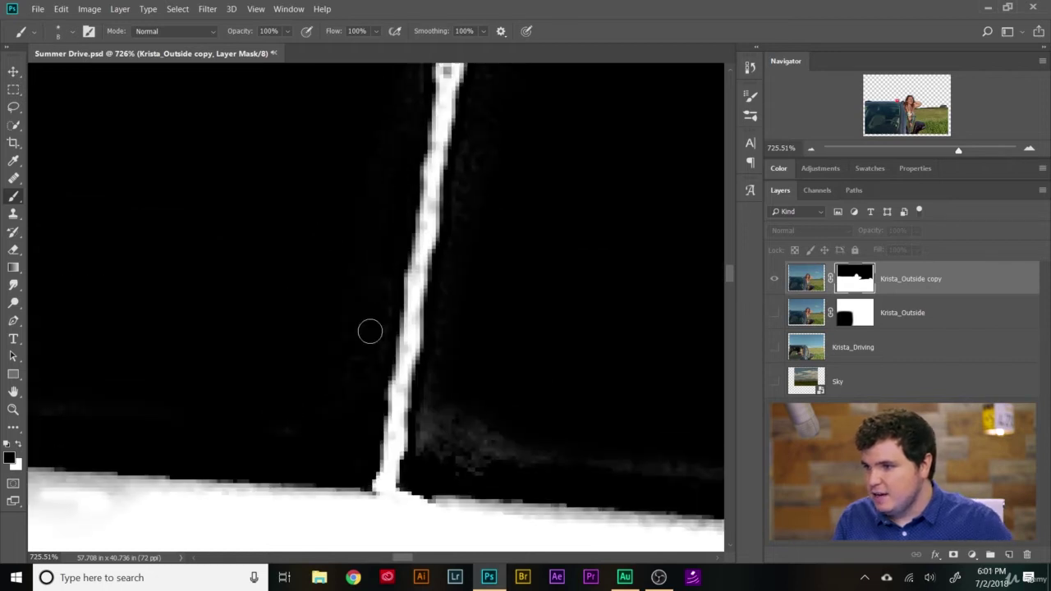
scroll(308, 474, down, 5)
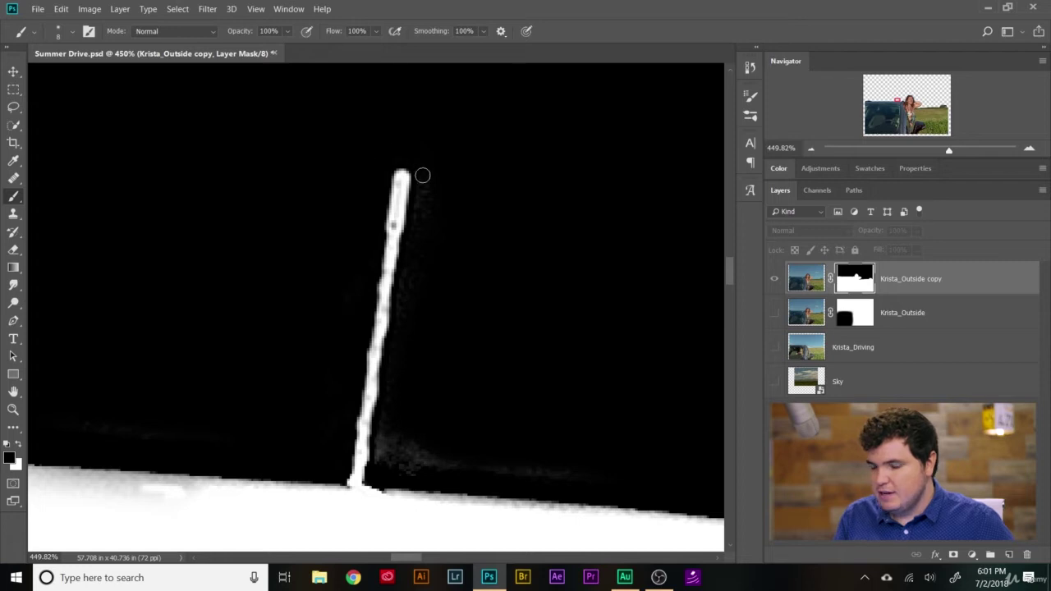
drag(401, 175, 391, 265)
key(ctrl+z)
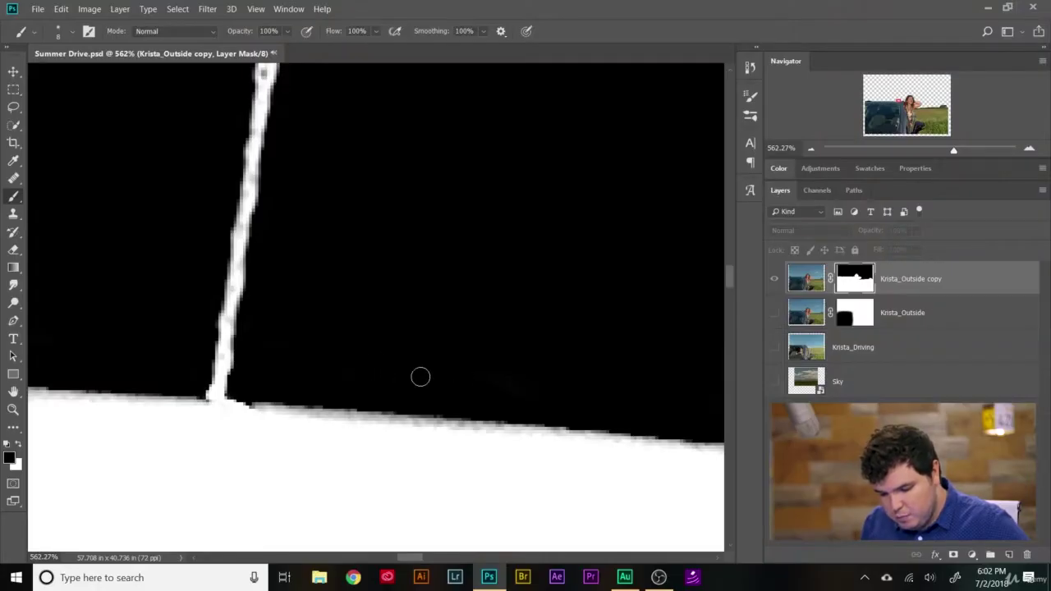
Step: Dodge the grey roof edge before the antenna in the mask with a 10 px brush, range Highlights and exposure 100%
key(x)
scroll(531, 382, down, 5)
scroll(556, 330, up, 4)
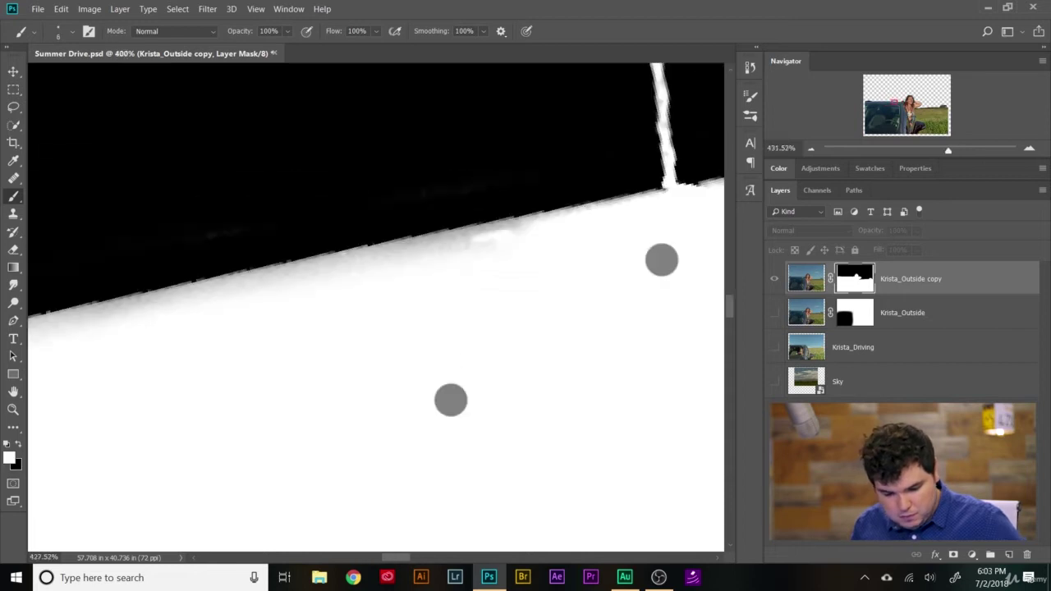
click(14, 302)
mouse_move(349, 312)
mouse_down()
mouse_move(424, 188)
mouse_move(347, 287)
mouse_move(345, 271)
mouse_move(398, 208)
mouse_move(276, 381)
mouse_move(360, 277)
mouse_up()
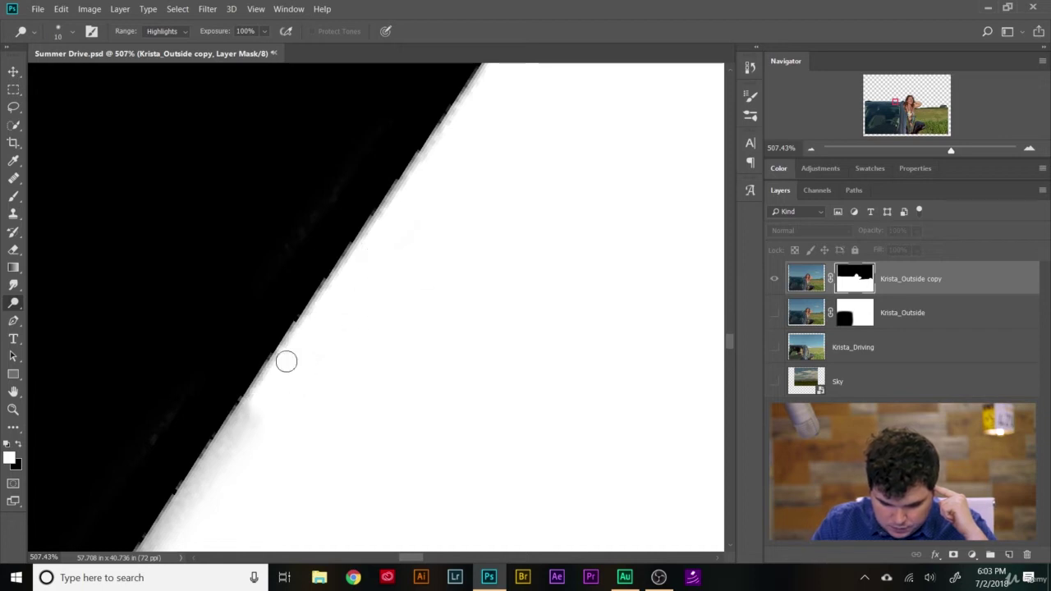
scroll(542, 177, down, 3)
mouse_move(483, 139)
mouse_down()
mouse_move(364, 307)
mouse_move(282, 449)
mouse_move(291, 412)
mouse_move(341, 345)
mouse_move(243, 508)
mouse_up()
scroll(386, 349, up, 3)
Step: Paint black over the faint haze just above the roof edge in the mask, enlarging the Brush to 10 px
key(x)
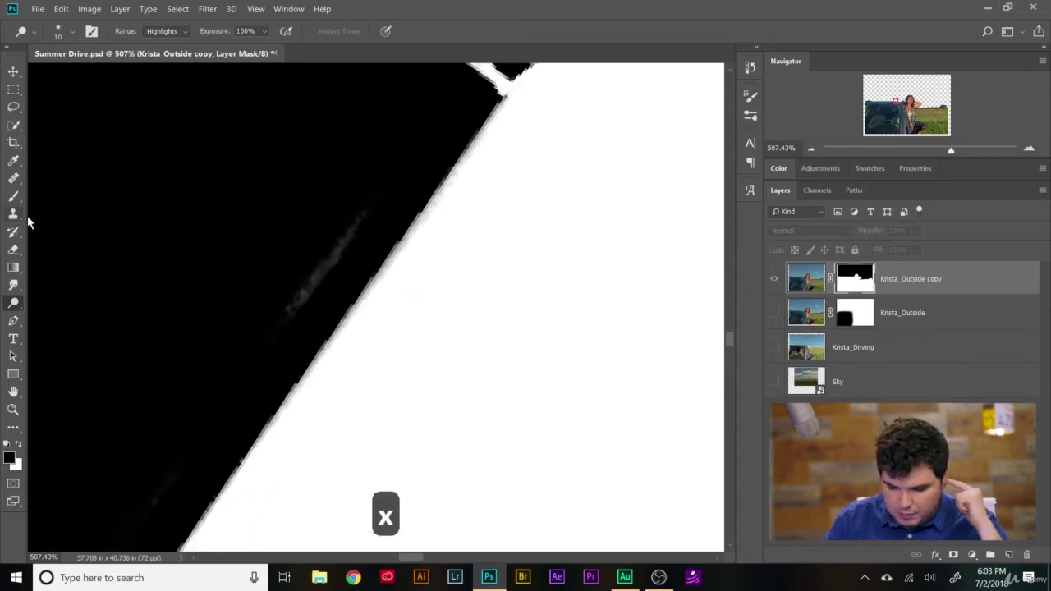
click(13, 195)
drag(331, 255, 308, 295)
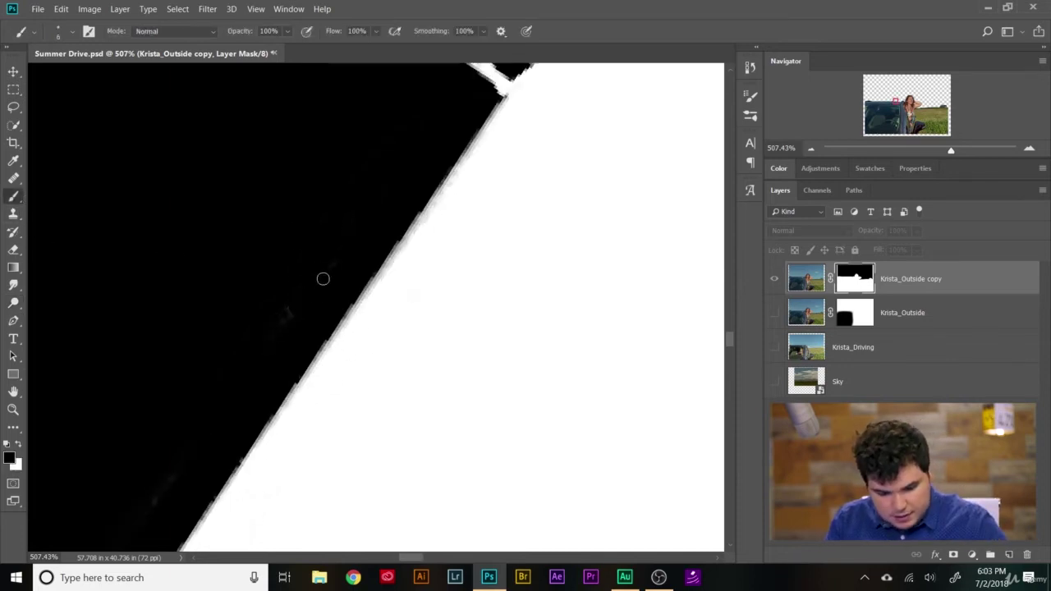
key(bracketright)
key(bracketright)
key(bracketright)
key(bracketright)
scroll(224, 372, down, 4)
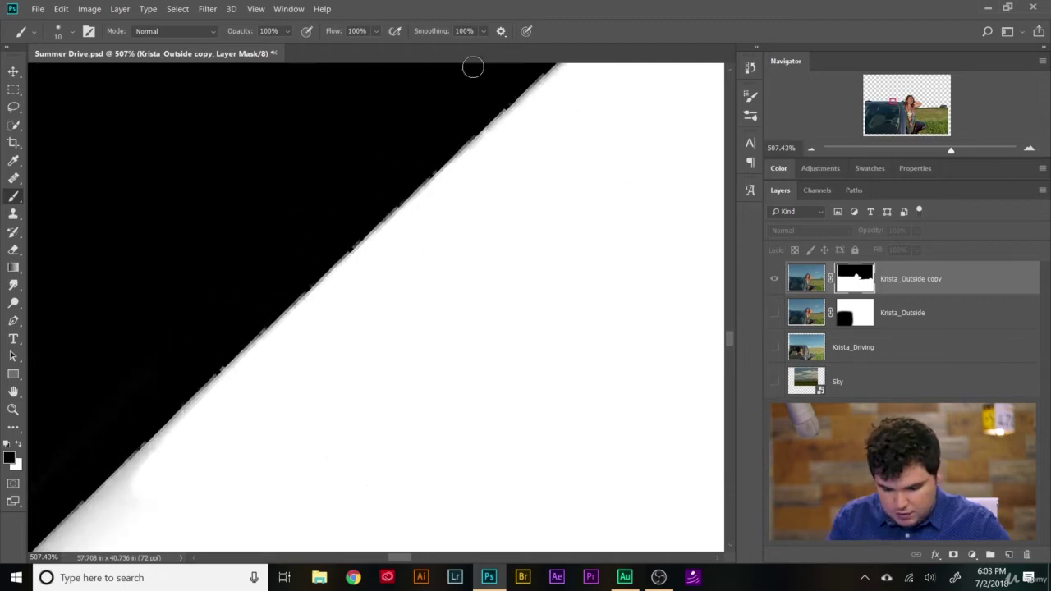
mouse_move(90, 525)
mouse_down()
mouse_move(464, 345)
mouse_move(381, 364)
mouse_up()
drag(244, 318, 132, 445)
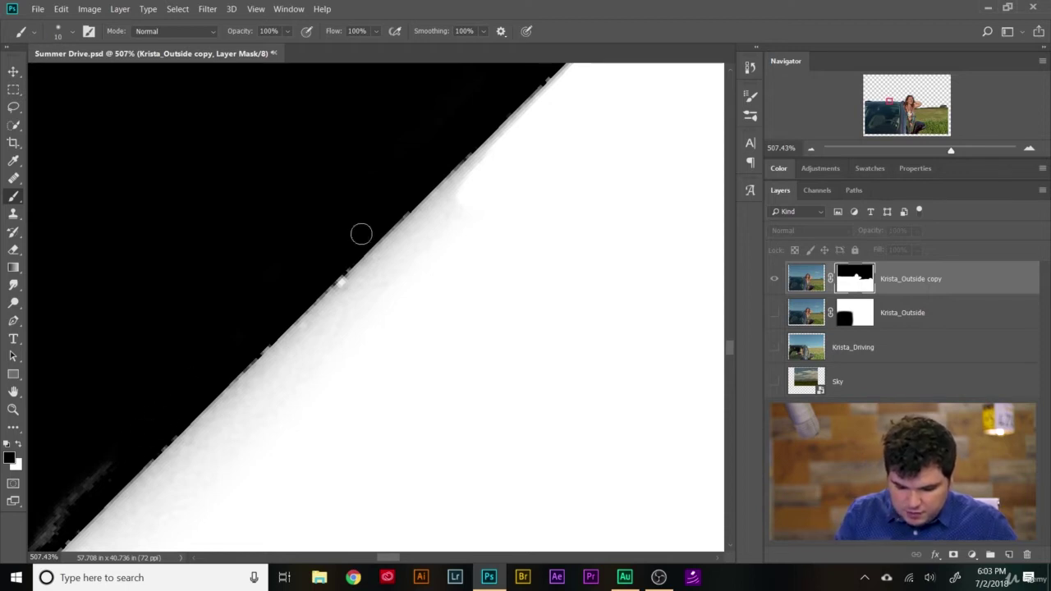
Step: Dodge the remaining grey fringe along the roof edge up to the antenna's base, using the 10 px brush on Highlights
click(13, 303)
drag(493, 147, 152, 488)
drag(562, 76, 329, 300)
drag(673, 271, 330, 477)
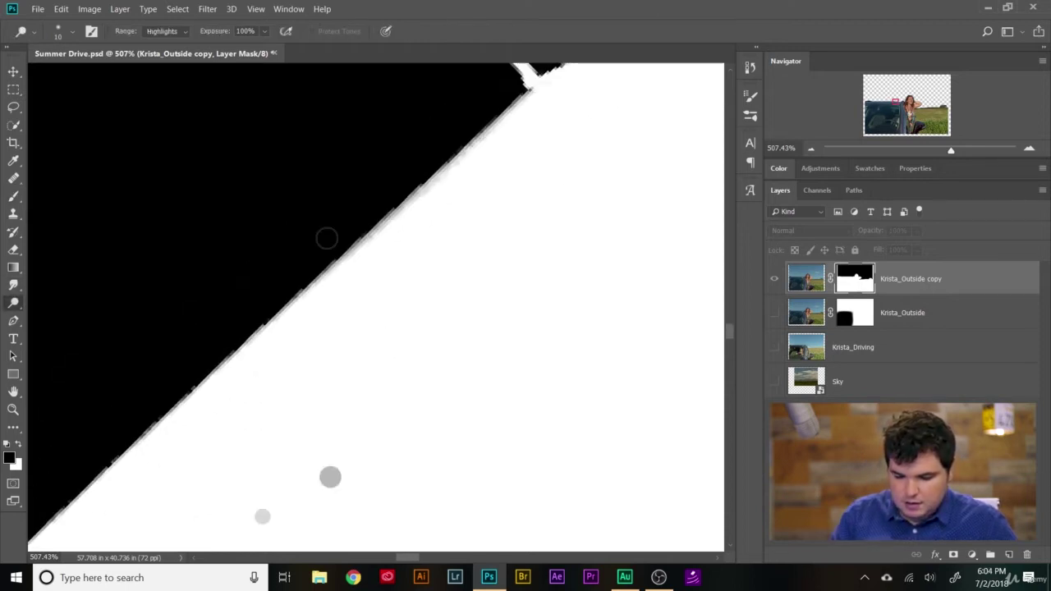
drag(525, 96, 351, 253)
drag(690, 255, 330, 477)
drag(525, 98, 335, 324)
drag(308, 264, 358, 220)
drag(389, 164, 575, 68)
Step: Paint black over the leftover haze above the roof between the antenna and the rounded roof rail end
key(b)
drag(473, 144, 332, 311)
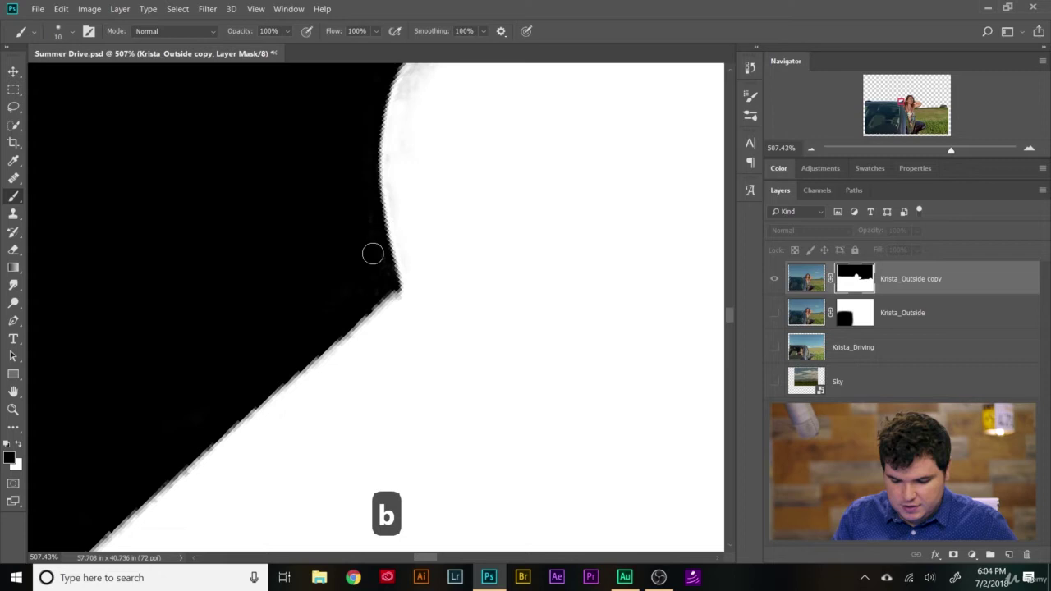
scroll(368, 250, up, 2)
Step: Dodge the mask edge around the rounded roof rail end beside the hair and along the far end of the roof
key(o)
scroll(370, 172, up, 3)
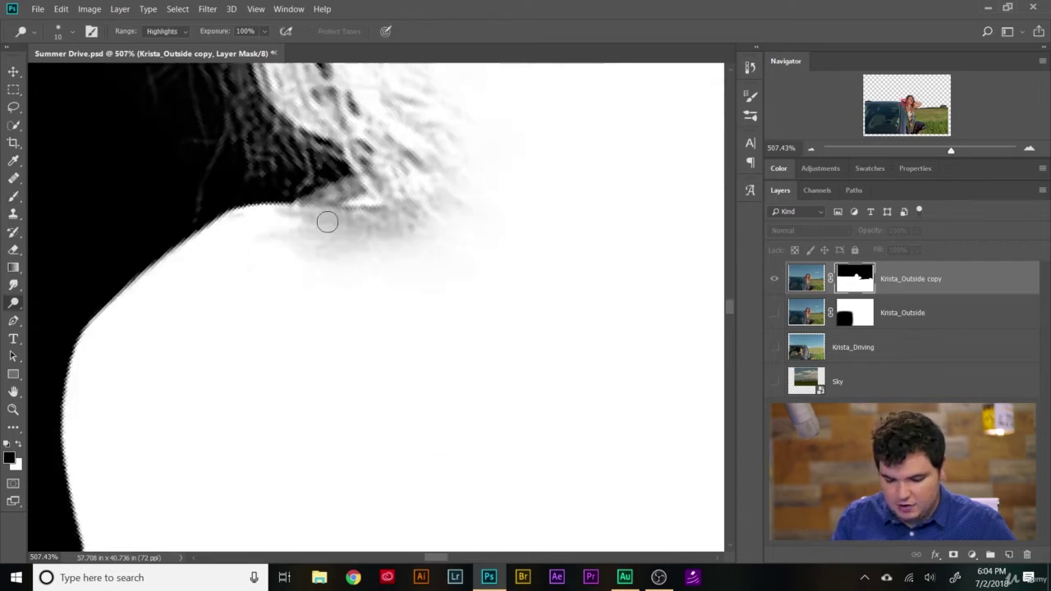
scroll(349, 444, down, 5)
scroll(418, 235, up, 4)
mouse_move(261, 231)
mouse_down()
mouse_move(144, 348)
mouse_move(391, 195)
mouse_move(191, 409)
mouse_up()
drag(283, 299, 113, 490)
drag(417, 318, 672, 104)
mouse_move(336, 327)
mouse_down()
mouse_move(493, 157)
mouse_move(190, 477)
mouse_up()
drag(371, 406, 685, 89)
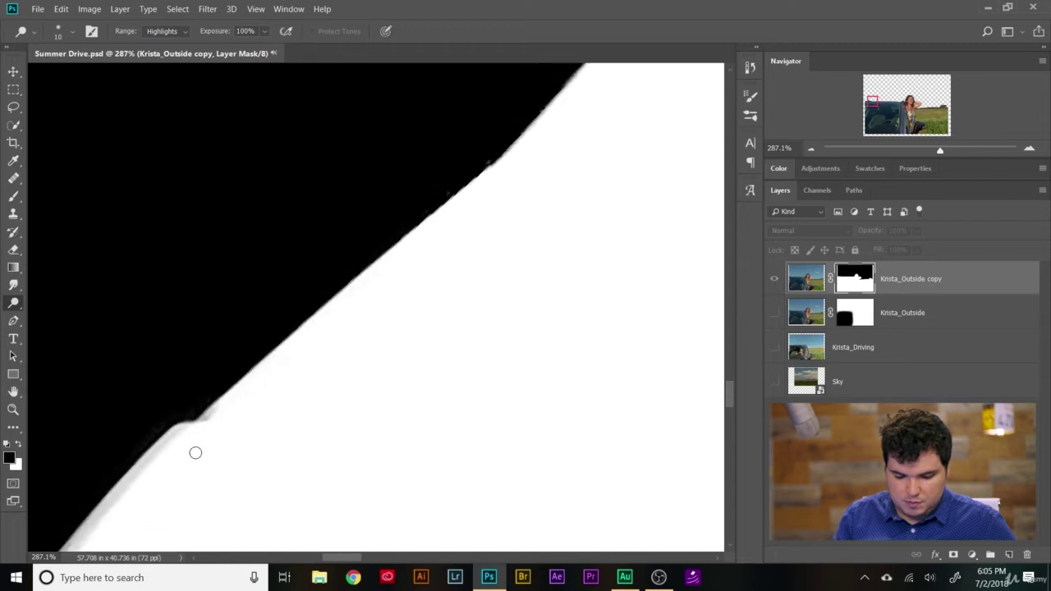
drag(198, 422, 213, 408)
drag(361, 384, 676, 105)
drag(268, 350, 492, 164)
Step: Paint black over the grey residue along the far end of the roof edge, reducing the Brush to 7 px
key(b)
scroll(493, 124, up, 3)
scroll(493, 124, right, 2)
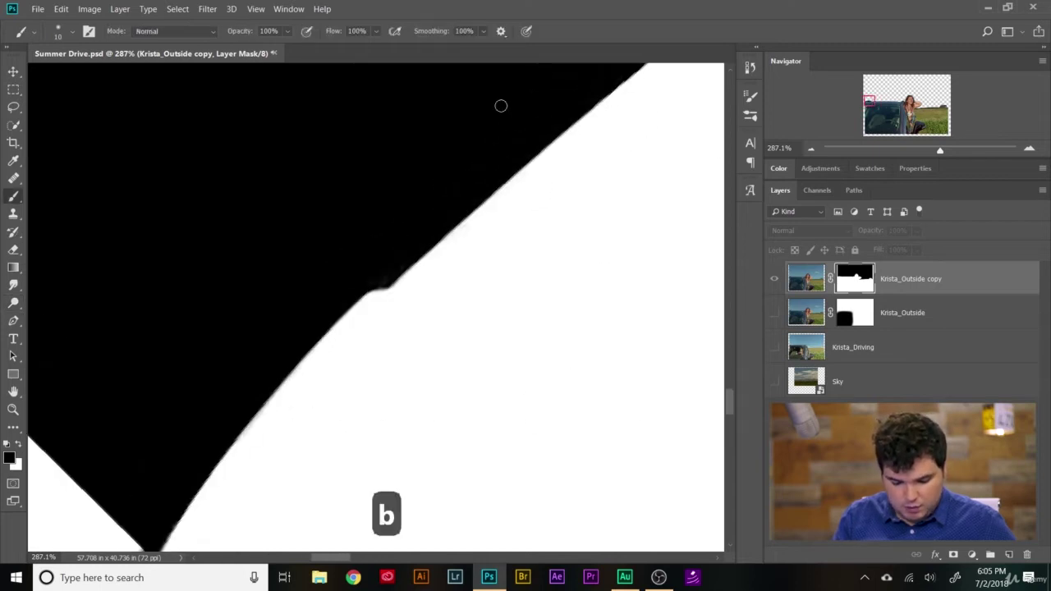
drag(689, 185, 476, 426)
key(bracketleft)
key(bracketleft)
key(bracketleft)
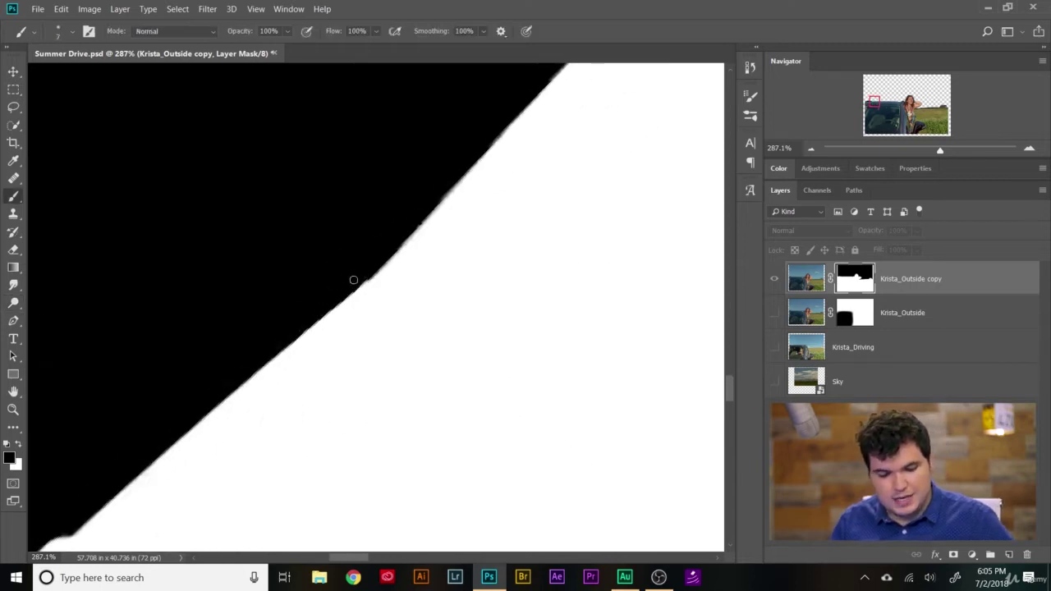
drag(611, 190, 534, 288)
scroll(448, 153, right, 2)
scroll(370, 225, right, 2)
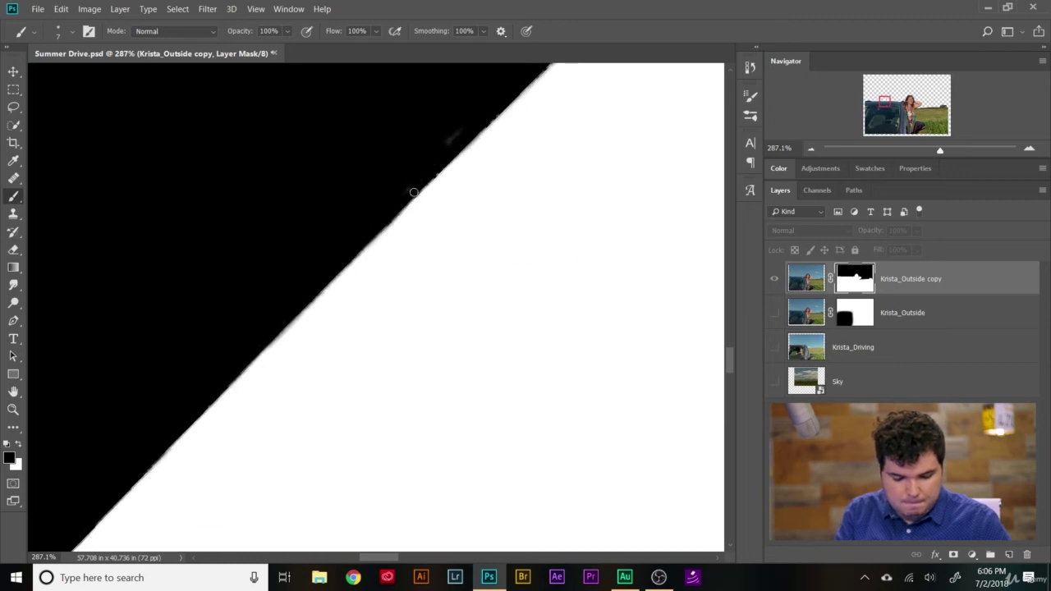
Step: Enlarge the Brush to 15 px and paint out the grey specks above the middle of the roof edge with black
key(bracketright)
key(bracketright)
key(bracketright)
key(bracketright)
scroll(392, 185, right, 2)
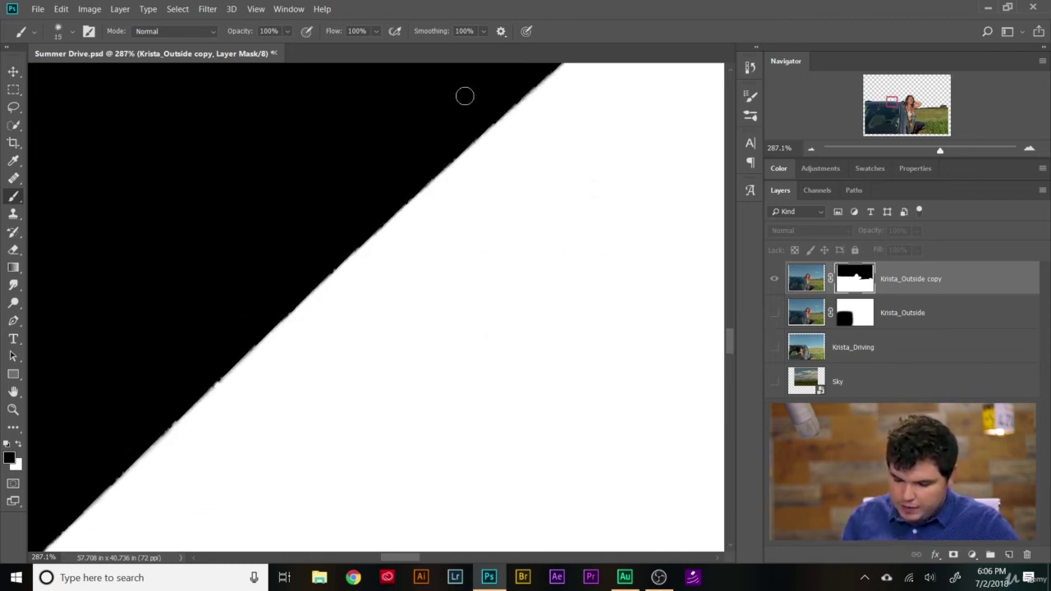
scroll(465, 94, right, 2)
Step: Check the cleaned mask along the roof and across the whole picture, and view the resulting cut-out
scroll(465, 96, up, 3)
scroll(552, 330, up, 2)
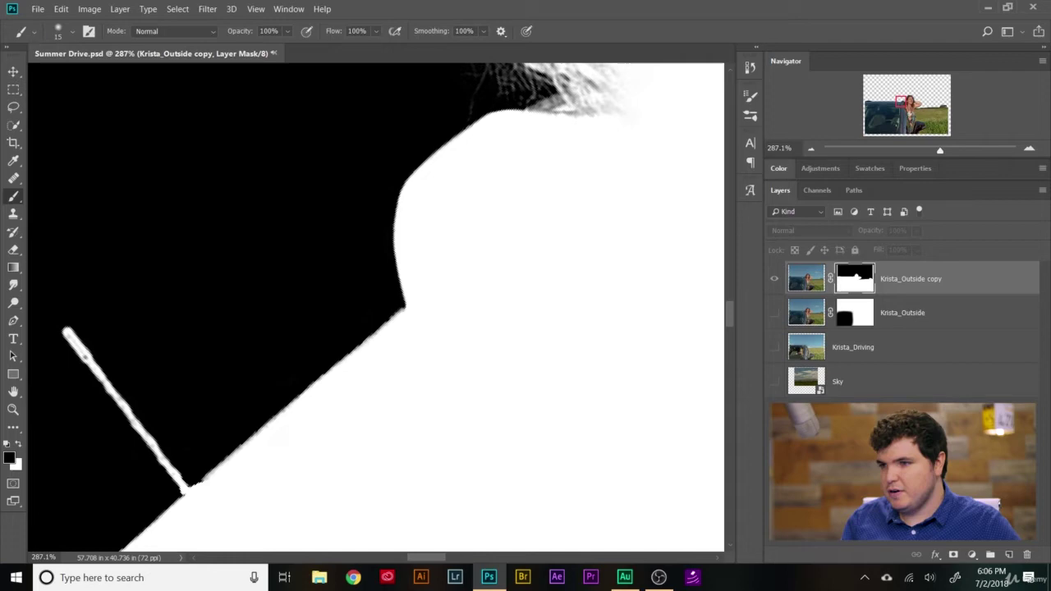
scroll(584, 322, down, 5)
scroll(632, 363, down, 4)
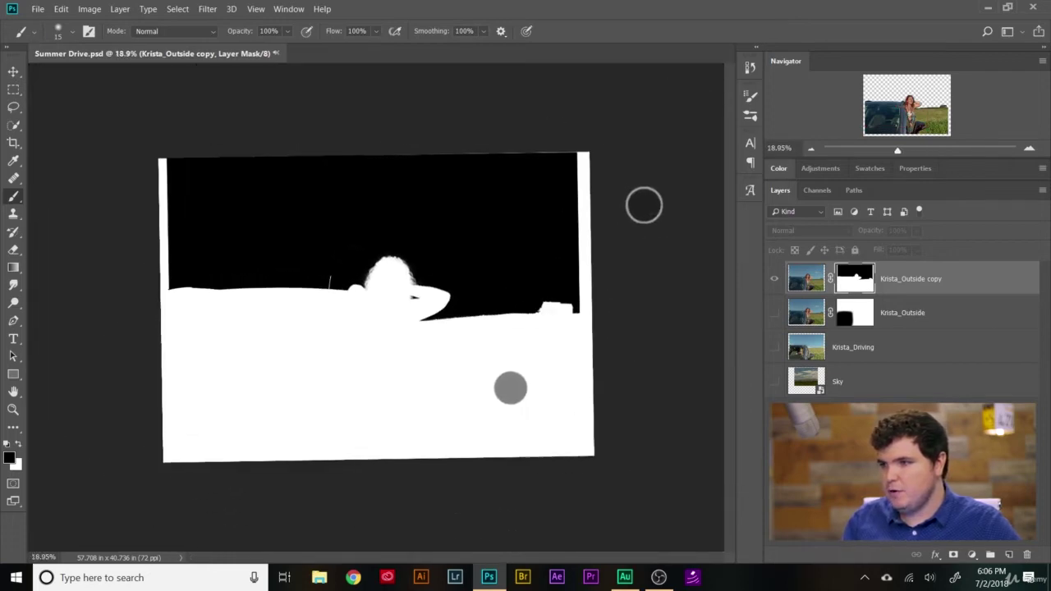
scroll(327, 303, up, 3)
scroll(328, 302, up, 3)
scroll(534, 304, left, 2)
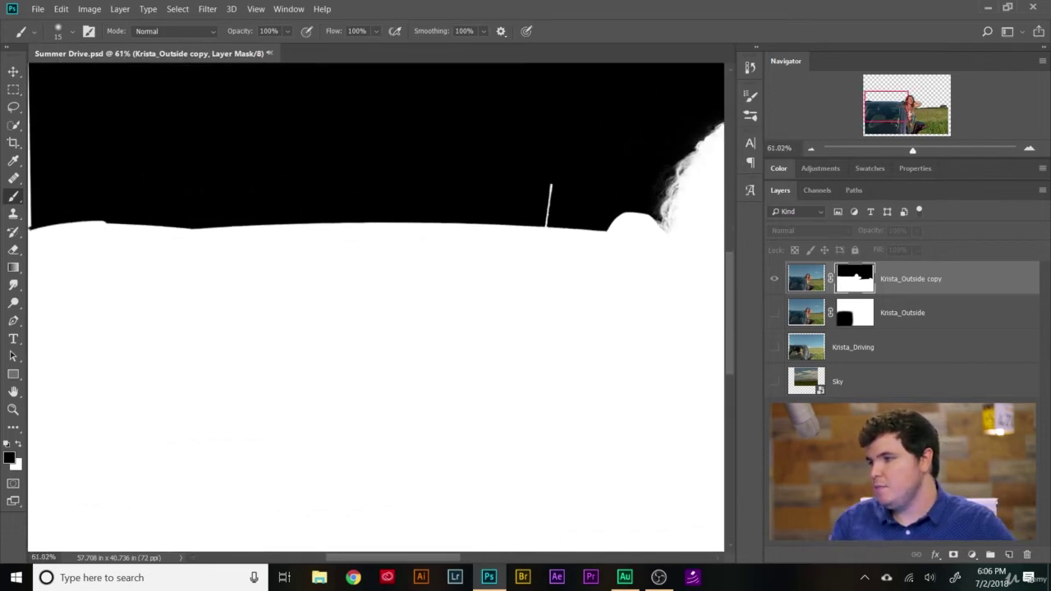
click(795, 279)
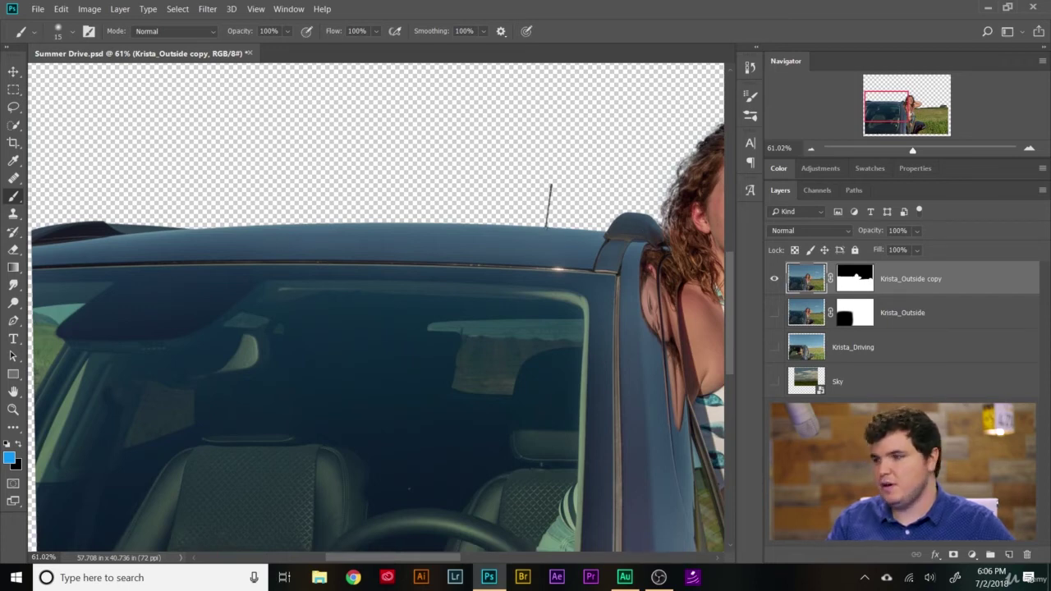
scroll(377, 308, down, 5)
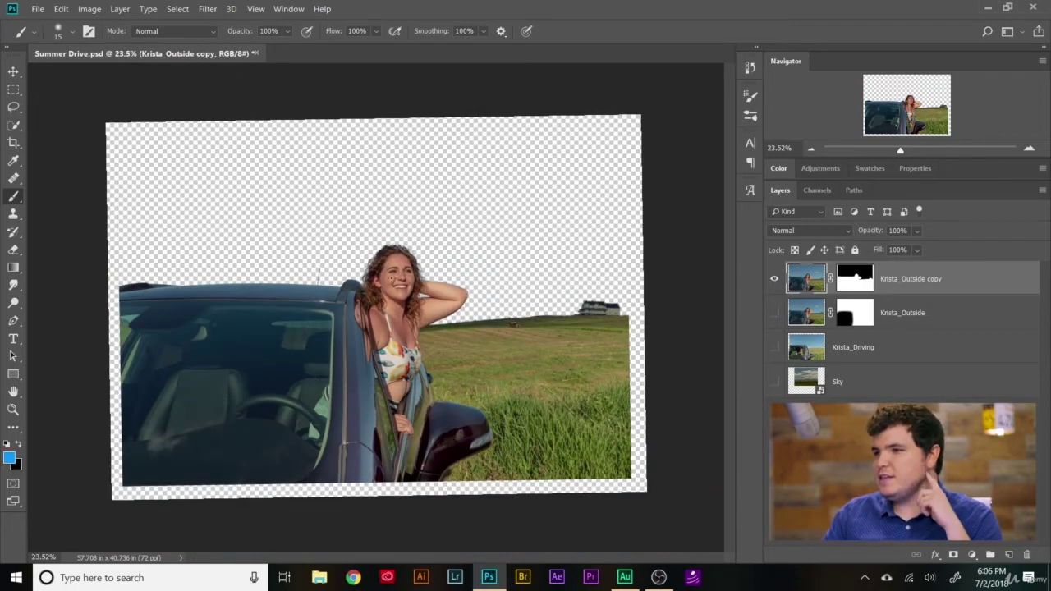
Step: Compare the layer's image with its mask up close around the woman's hair
scroll(391, 279, up, 8)
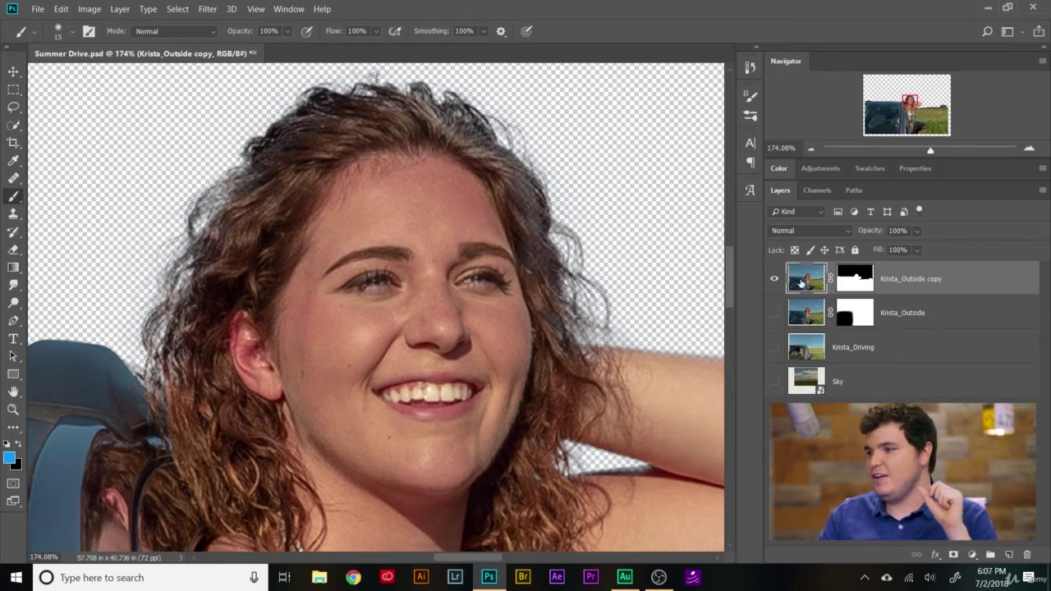
alt+click(856, 283)
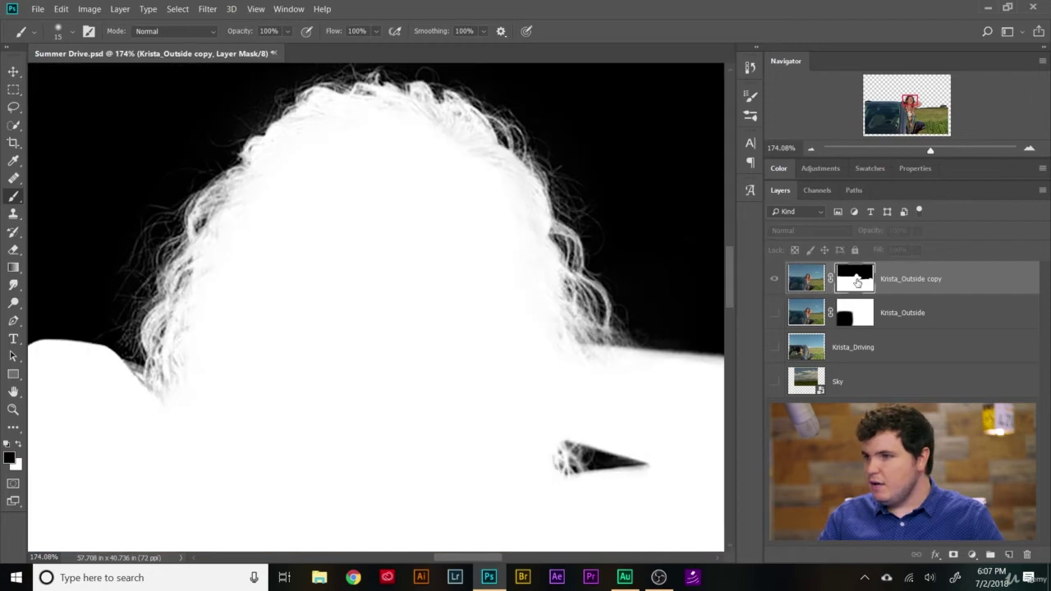
scroll(152, 347, up, 6)
scroll(154, 347, down, 8)
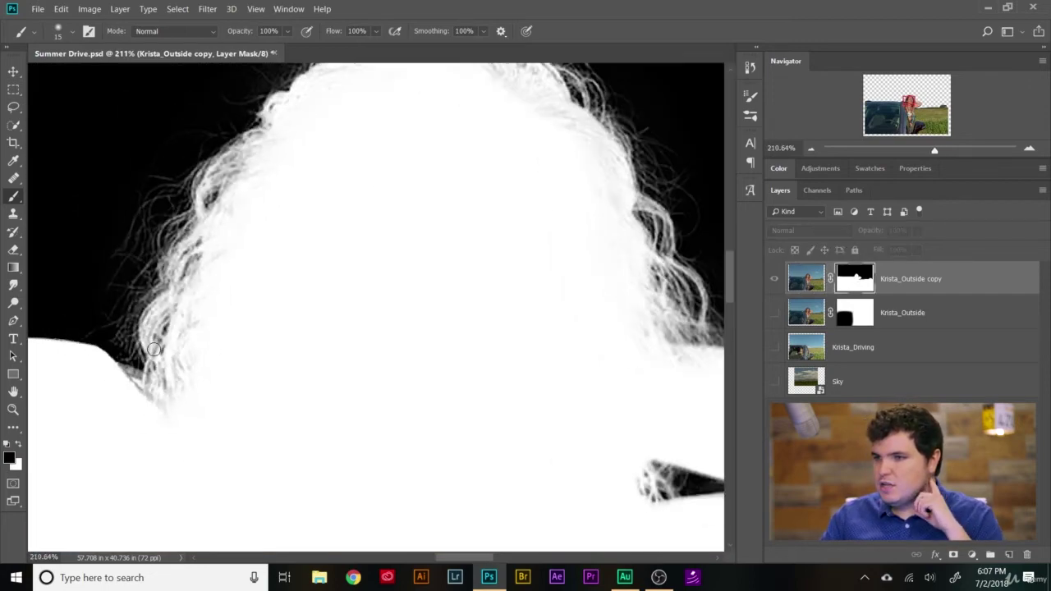
scroll(446, 160, up, 3)
scroll(447, 158, up, 4)
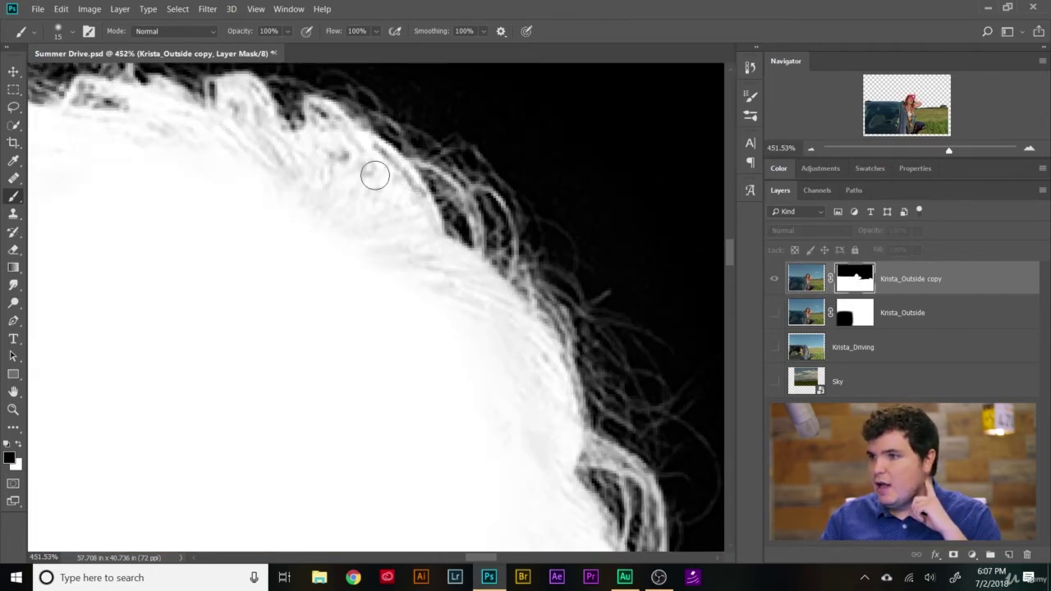
click(806, 278)
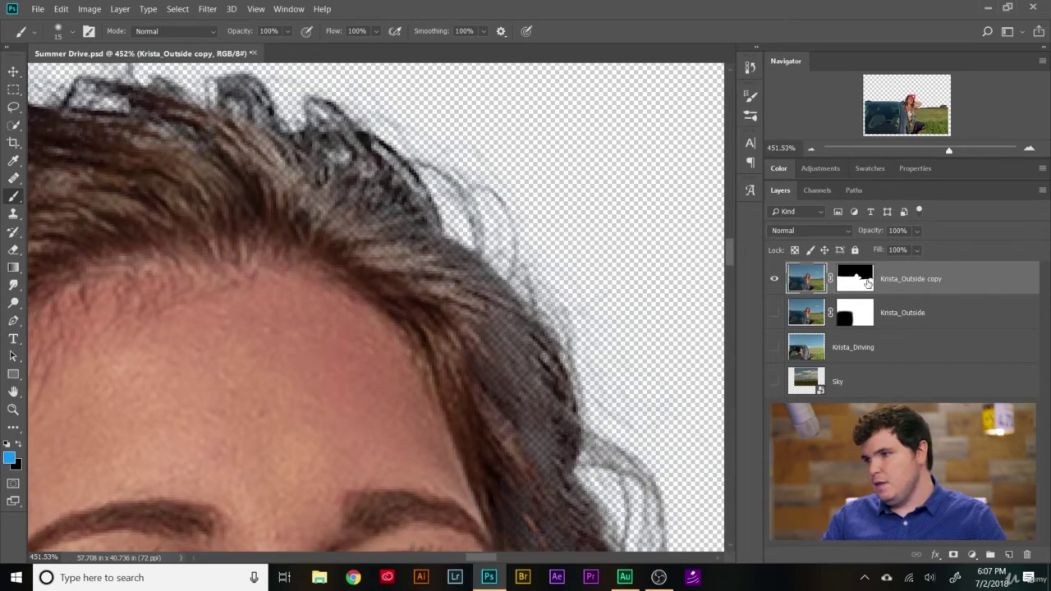
alt+click(868, 282)
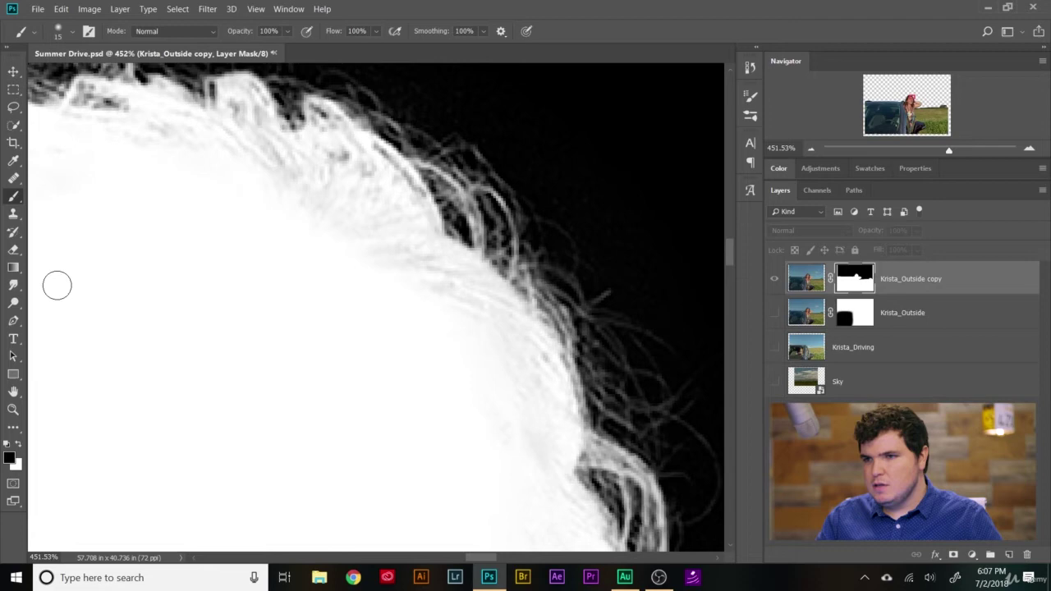
Step: Dodge the greyish inner hair area on the side nearer the raised arm with a 40 px brush, exposure 32% and range Highlights
click(13, 302)
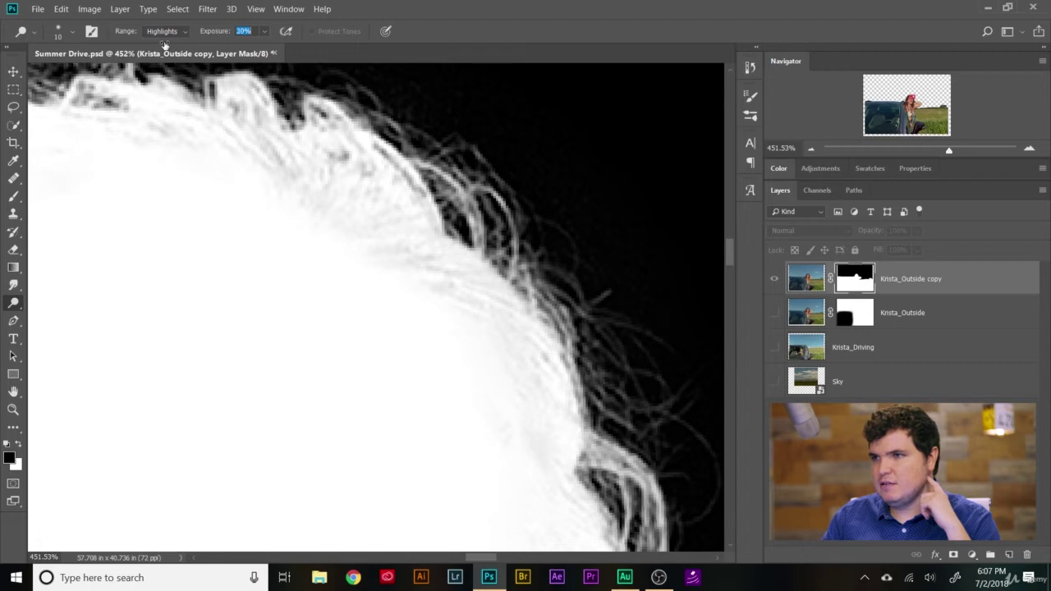
key(bracketright)
key(bracketright)
key(bracketright)
key(bracketright)
key(bracketright)
key(bracketright)
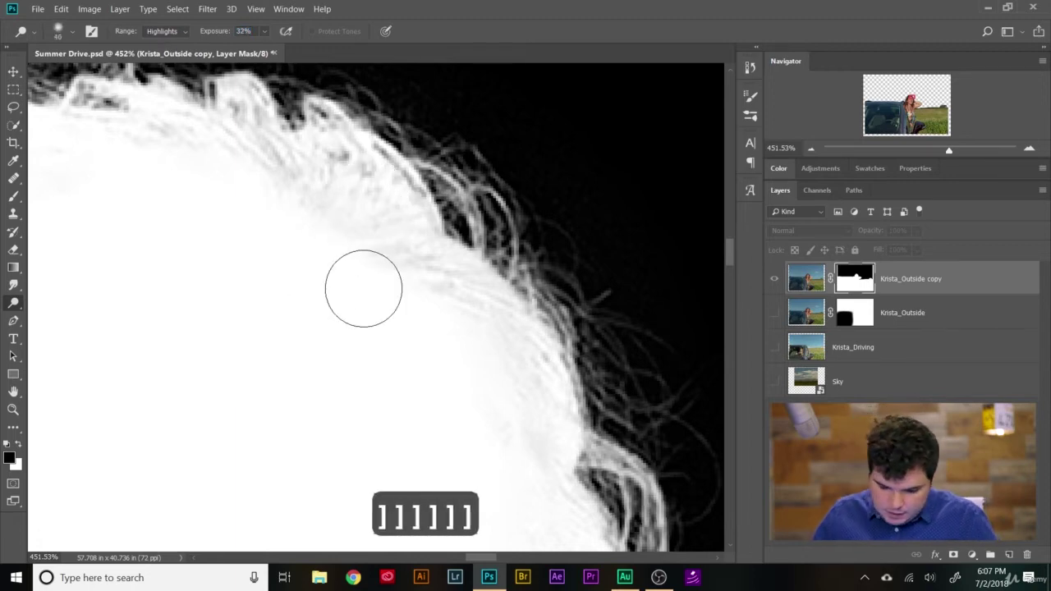
mouse_move(364, 288)
mouse_down()
mouse_move(330, 172)
mouse_move(421, 324)
mouse_move(340, 151)
mouse_move(429, 296)
mouse_move(411, 238)
mouse_move(517, 410)
mouse_move(447, 297)
mouse_move(535, 377)
mouse_move(535, 456)
mouse_move(508, 344)
mouse_move(530, 474)
mouse_move(488, 324)
mouse_move(395, 281)
mouse_move(270, 160)
mouse_move(358, 206)
mouse_move(312, 170)
mouse_move(333, 162)
mouse_move(355, 186)
mouse_move(330, 173)
mouse_move(413, 261)
mouse_up()
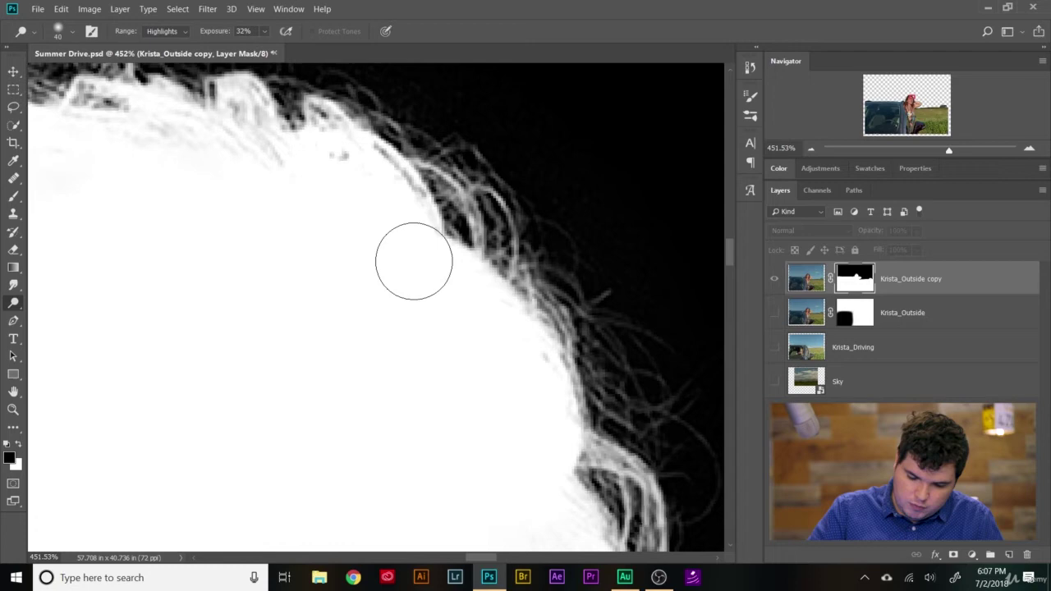
Step: Dodge the grey areas just inside the hairline across the top of the head in the mask
scroll(414, 261, left, 1)
scroll(414, 261, left, 5)
scroll(413, 261, up, 2)
mouse_move(589, 258)
mouse_down()
mouse_move(555, 233)
mouse_move(335, 245)
mouse_move(518, 264)
mouse_move(565, 231)
mouse_move(408, 210)
mouse_move(538, 232)
mouse_move(445, 187)
mouse_move(361, 244)
mouse_move(468, 232)
mouse_move(240, 221)
mouse_move(278, 266)
mouse_move(285, 223)
mouse_move(112, 361)
mouse_move(287, 251)
mouse_move(139, 307)
mouse_move(219, 357)
mouse_move(252, 313)
mouse_up()
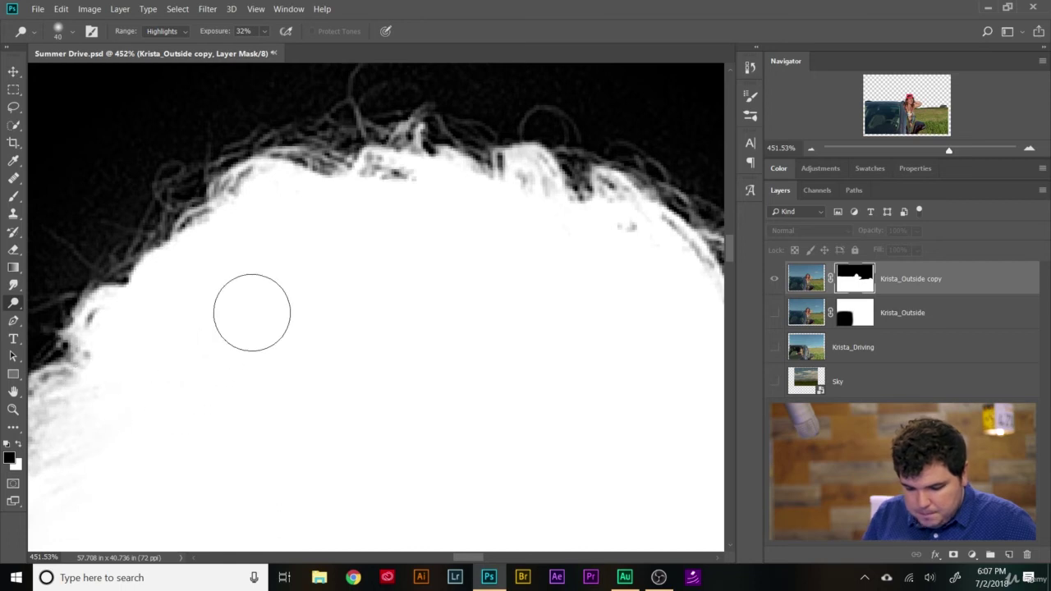
Step: Dodge the grey hair areas just inside the hairline down the side of the head away from the raised arm
scroll(252, 313, left, 5)
scroll(252, 313, down, 3)
mouse_move(368, 230)
mouse_down()
mouse_move(265, 267)
mouse_move(221, 396)
mouse_up()
mouse_move(383, 208)
mouse_down()
mouse_move(206, 334)
mouse_move(330, 245)
mouse_move(282, 304)
mouse_move(285, 340)
mouse_move(354, 290)
mouse_move(234, 482)
mouse_move(383, 240)
mouse_move(250, 488)
mouse_up()
scroll(278, 399, left, 4)
scroll(278, 399, down, 3)
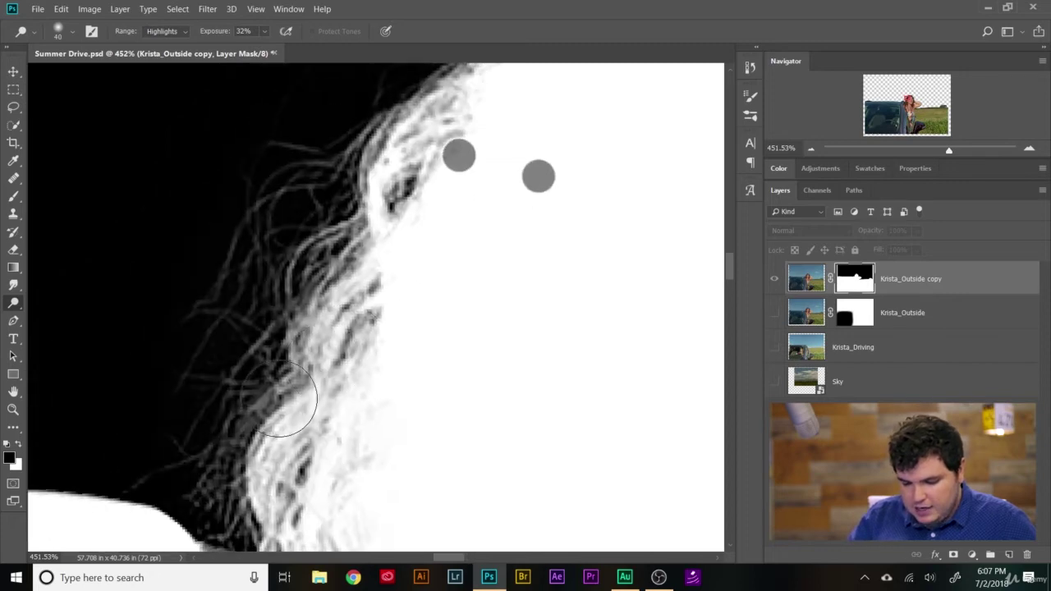
mouse_move(467, 115)
mouse_down()
mouse_move(380, 176)
mouse_move(292, 391)
mouse_up()
mouse_move(441, 145)
mouse_down()
mouse_move(383, 219)
mouse_move(301, 469)
mouse_up()
drag(449, 163, 347, 453)
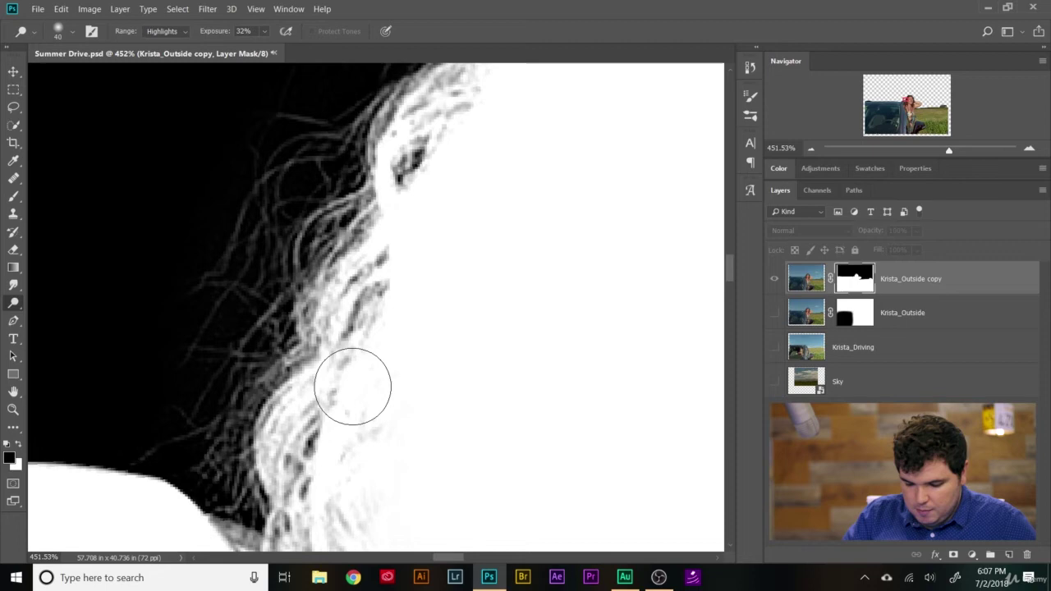
Step: Dodge the lowest curls in the mask where the hair meets the shoulder
scroll(353, 386, down, 4)
scroll(353, 385, right, 2)
mouse_move(286, 154)
mouse_down()
mouse_move(282, 289)
mouse_move(312, 194)
mouse_move(258, 352)
mouse_move(235, 399)
mouse_move(196, 434)
mouse_up()
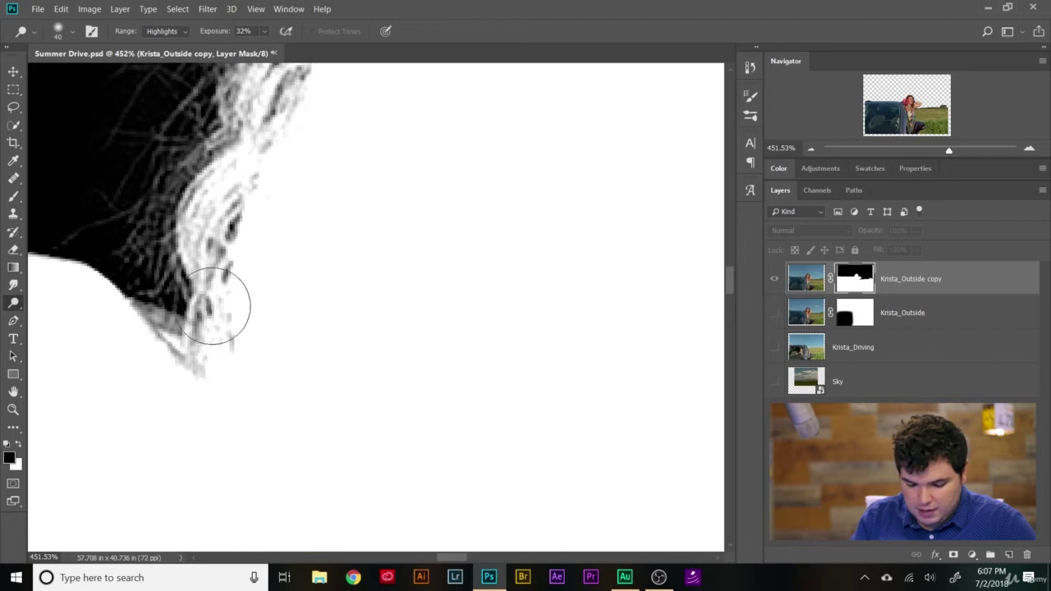
Step: Dodge the grey patches inside the curls on the raised-arm side, down to where the hair meets the arm
scroll(294, 164, up, 6)
scroll(305, 176, right, 8)
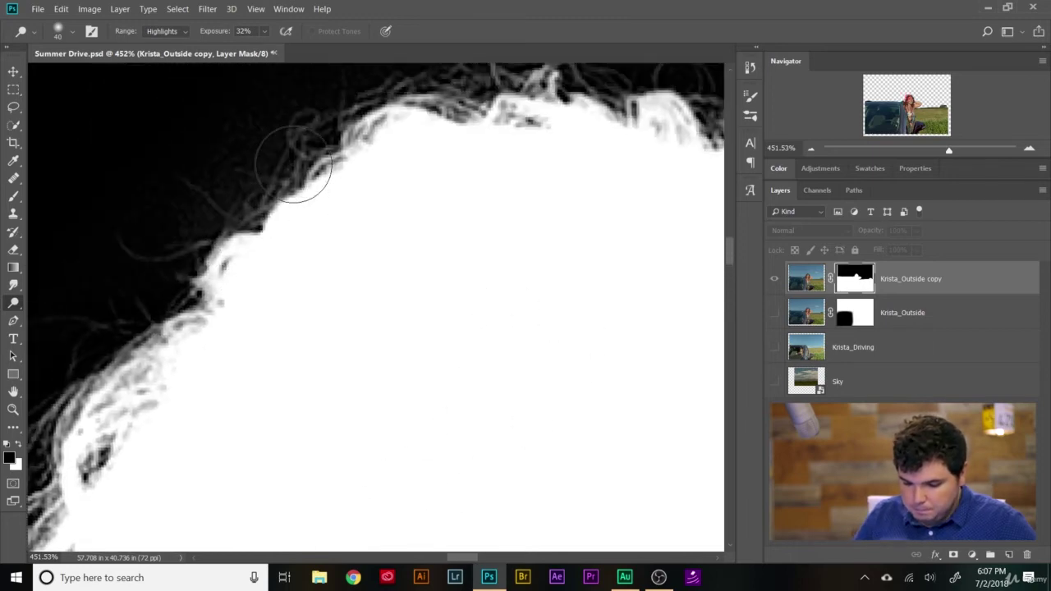
scroll(453, 311, down, 4)
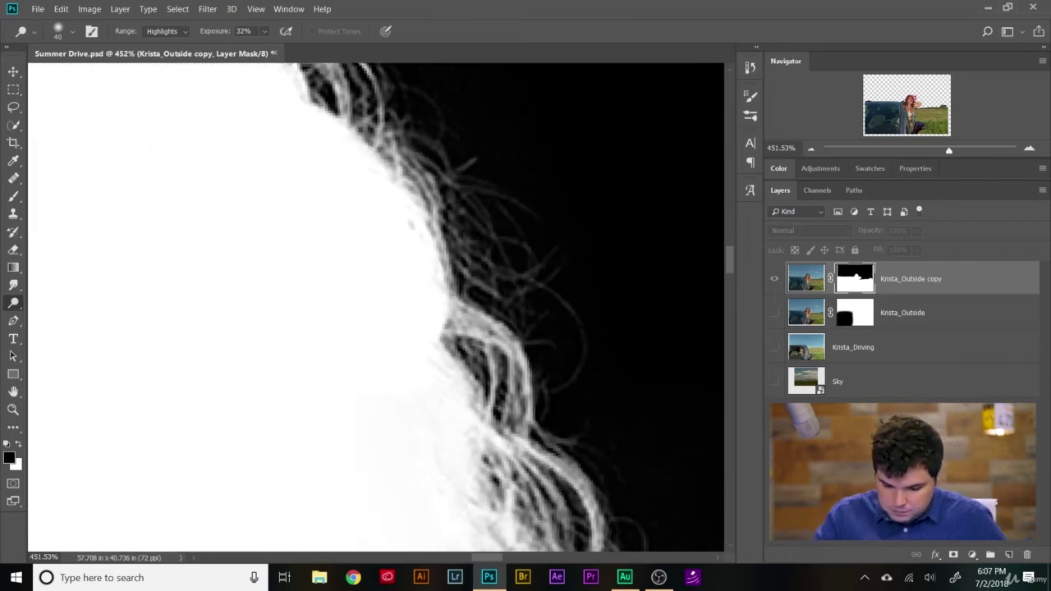
drag(457, 432, 491, 533)
drag(440, 414, 570, 552)
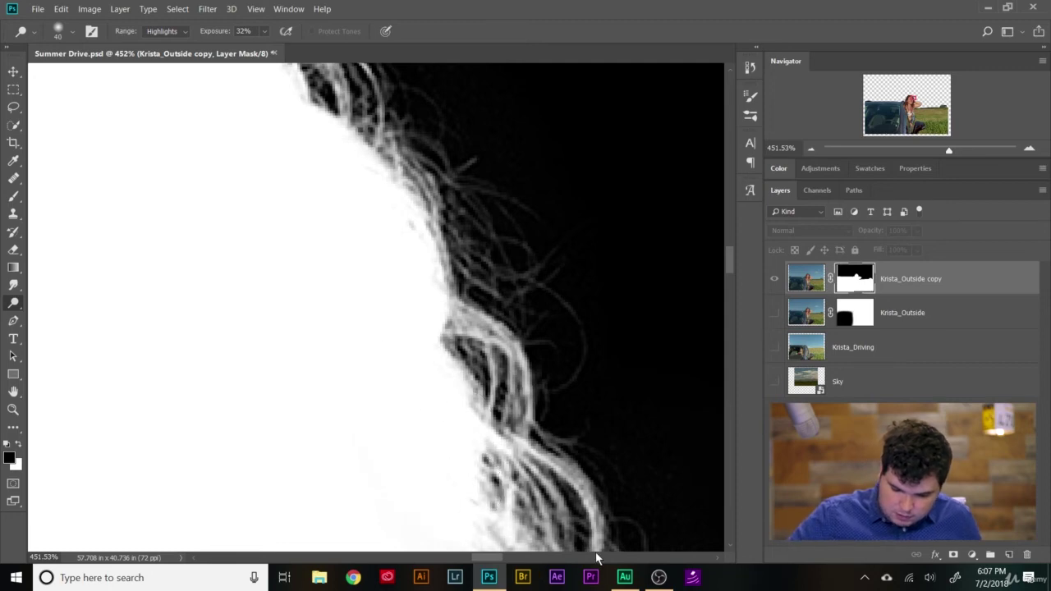
scroll(366, 321, down, 4)
mouse_move(318, 204)
mouse_down()
mouse_move(367, 304)
mouse_move(491, 469)
mouse_move(516, 408)
mouse_move(410, 415)
mouse_move(566, 382)
mouse_up()
Step: Dodge the grey fringe along the raised arm's upper edge to white with a 15 px brush
scroll(399, 307, right, 5)
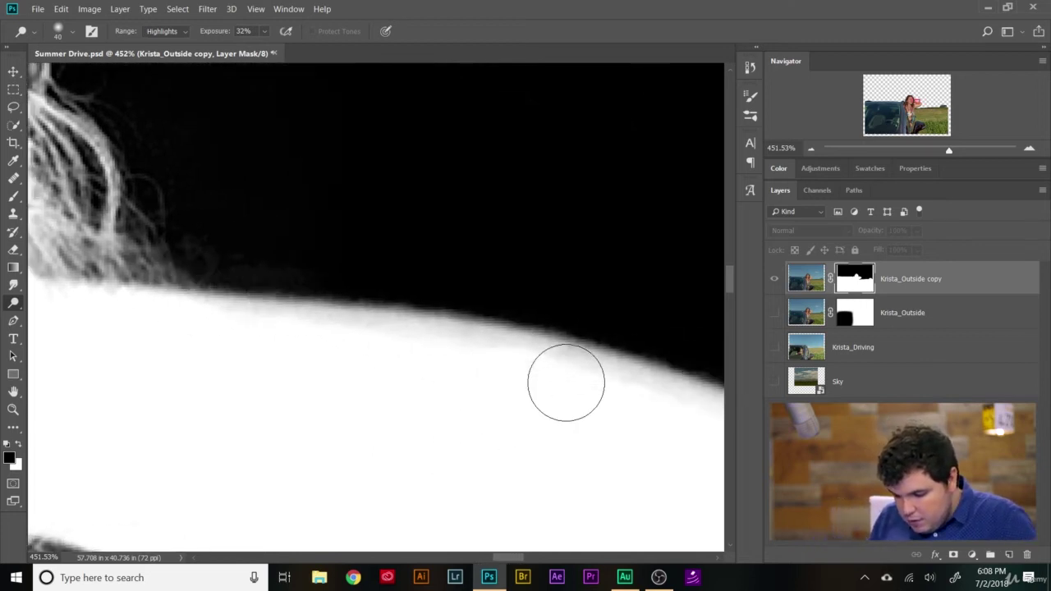
scroll(493, 196, down, 3)
scroll(524, 362, down, 3)
scroll(530, 368, up, 6)
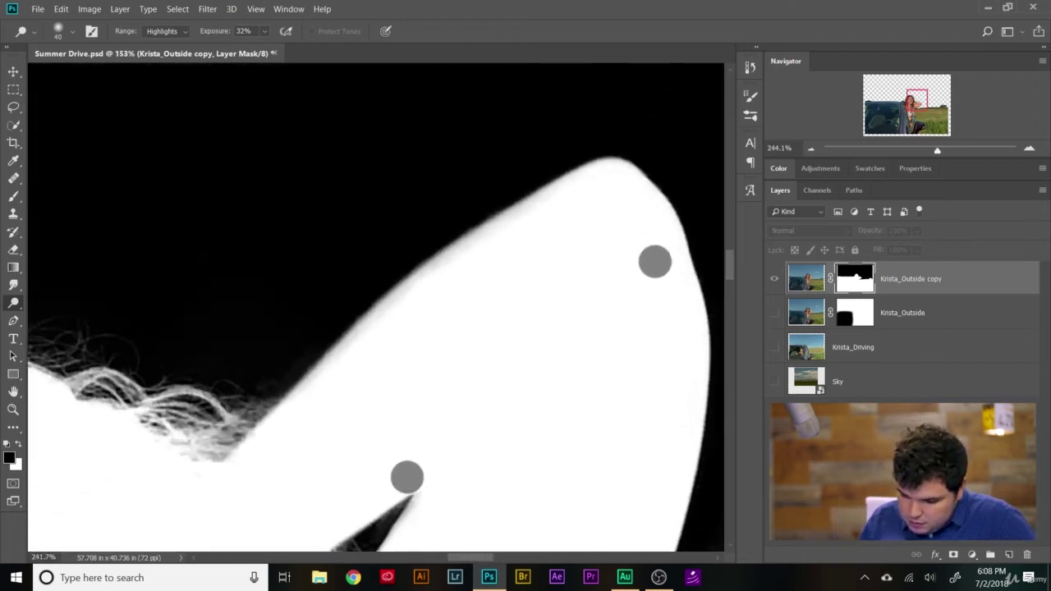
drag(409, 442, 407, 443)
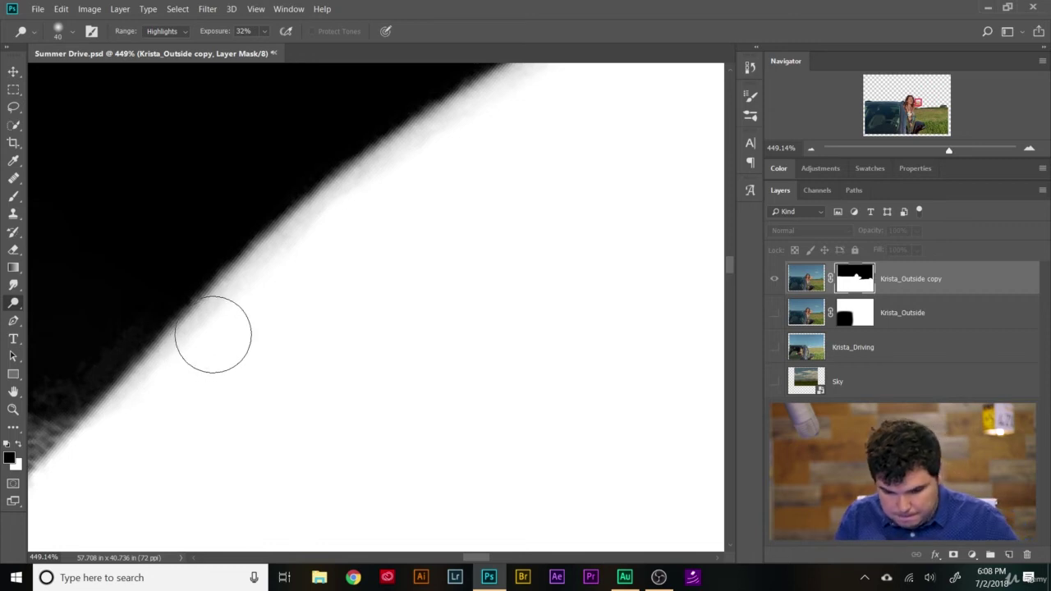
key(bracketleft)
key(bracketleft)
key(bracketleft)
key(bracketleft)
key(bracketleft)
mouse_move(184, 349)
mouse_down()
mouse_move(254, 284)
mouse_move(126, 394)
mouse_move(368, 170)
mouse_move(279, 251)
mouse_move(477, 96)
mouse_move(371, 177)
mouse_move(463, 110)
mouse_move(523, 81)
mouse_up()
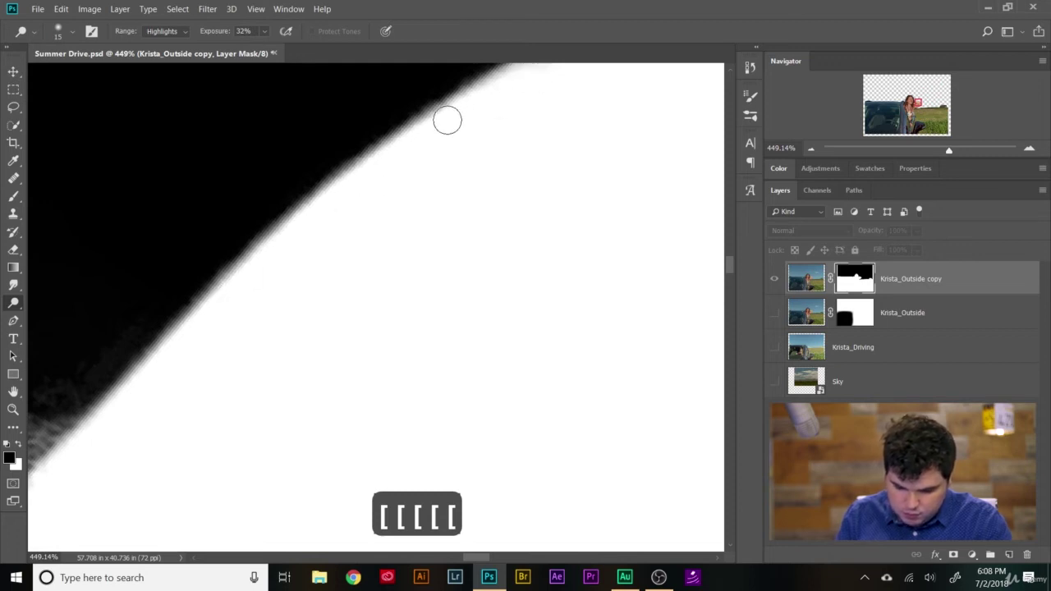
Step: Dodge the remaining grey fringe around the elbow's tip and its adjoining edges
drag(566, 243, 248, 410)
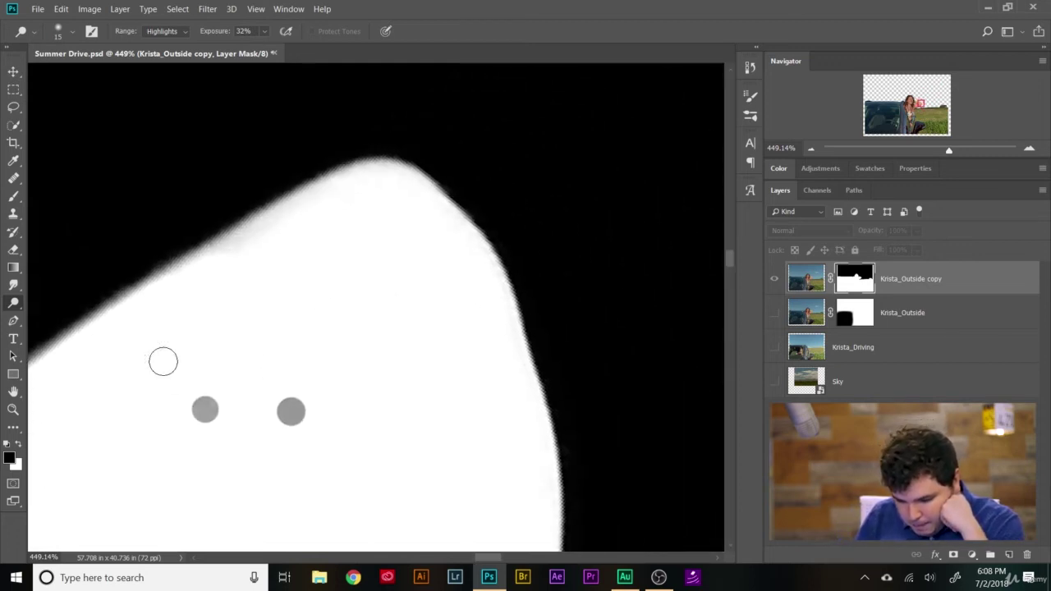
mouse_move(266, 231)
mouse_down()
mouse_move(203, 268)
mouse_move(292, 219)
mouse_move(255, 233)
mouse_up()
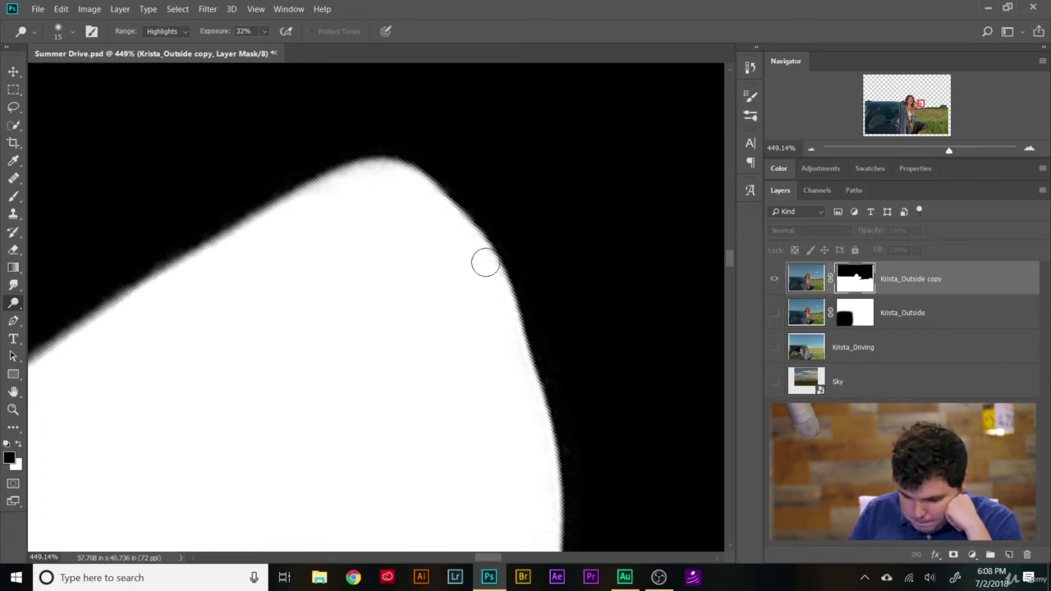
drag(491, 361, 377, 83)
Step: Burn the grey areas in the narrow gap between the arm and the field with a 10 px brush, range Midtones and exposure 100%
drag(538, 410, 631, 190)
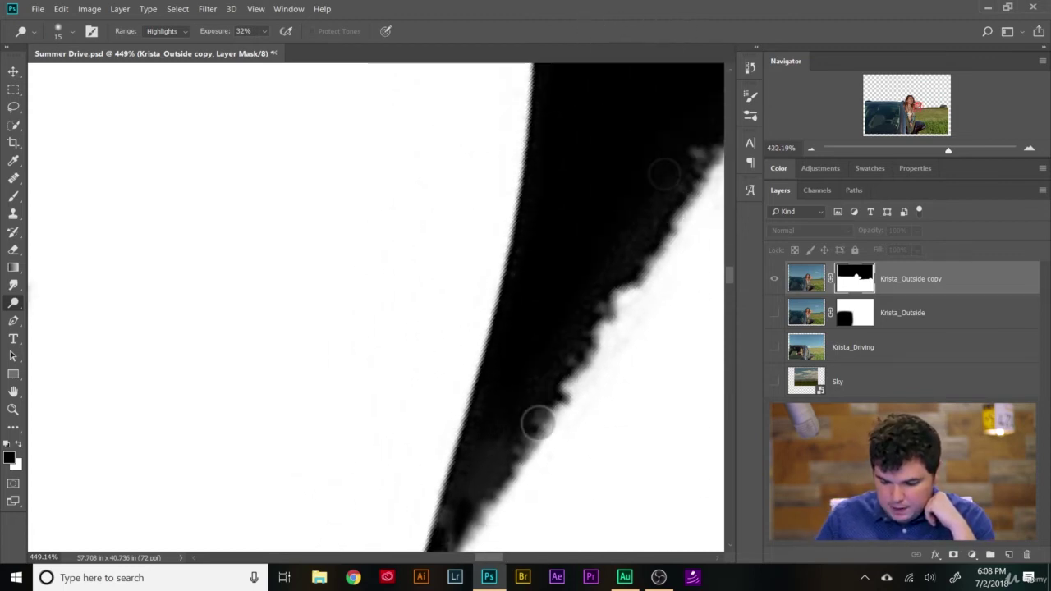
scroll(551, 246, down, 5)
scroll(563, 263, up, 5)
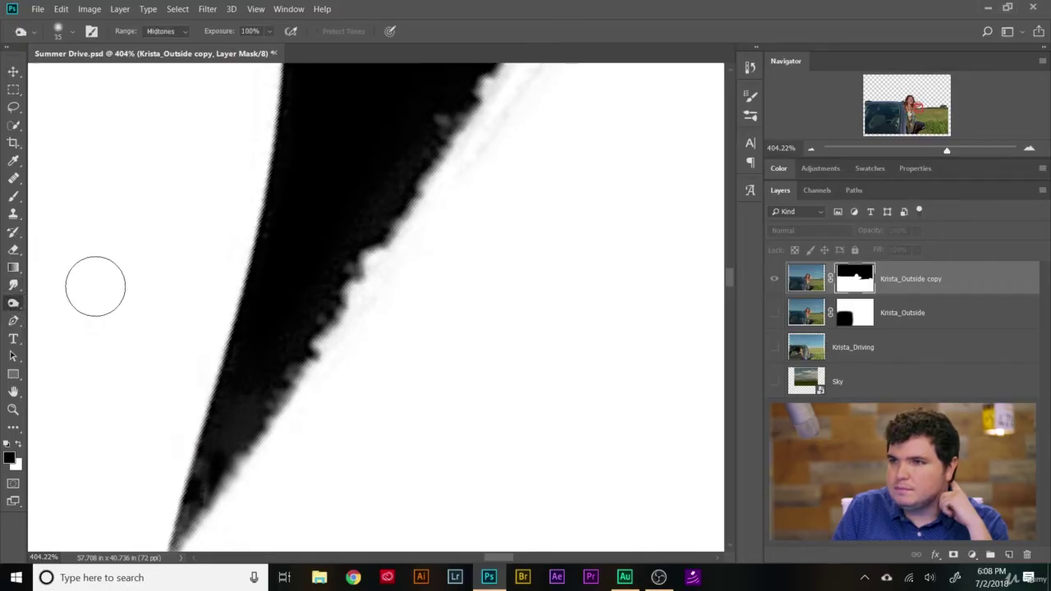
key(bracketleft)
key(bracketleft)
key(bracketleft)
key(bracketleft)
key(bracketleft)
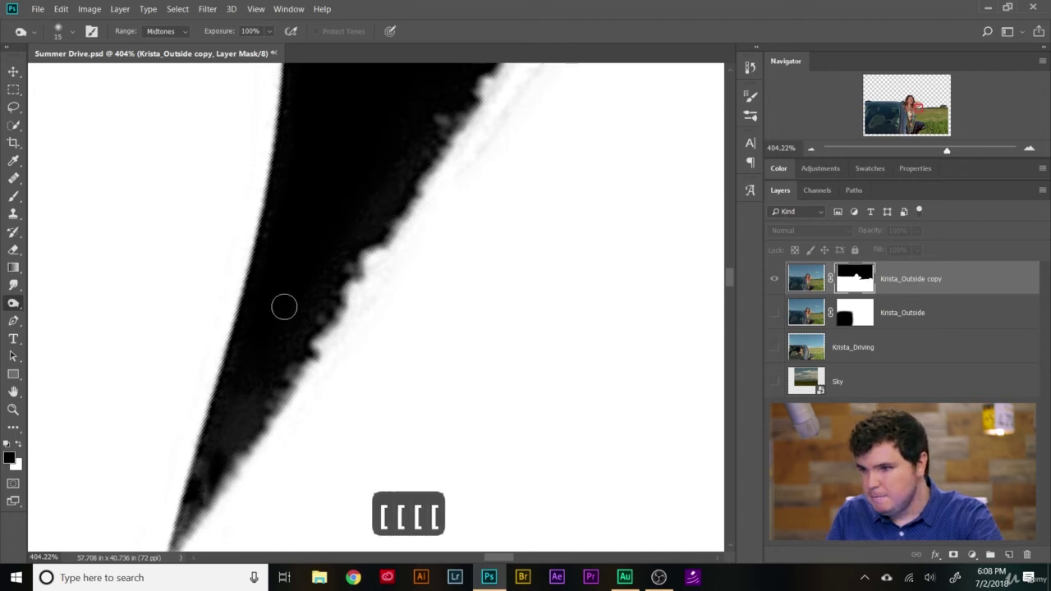
drag(252, 369, 262, 383)
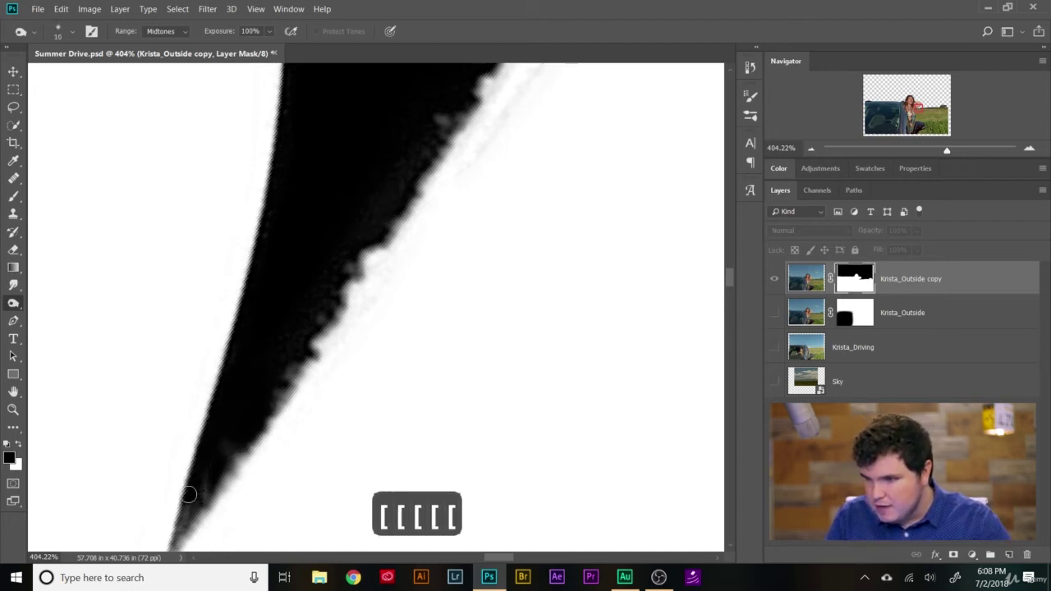
mouse_move(229, 458)
mouse_down()
mouse_move(221, 487)
mouse_move(192, 506)
mouse_up()
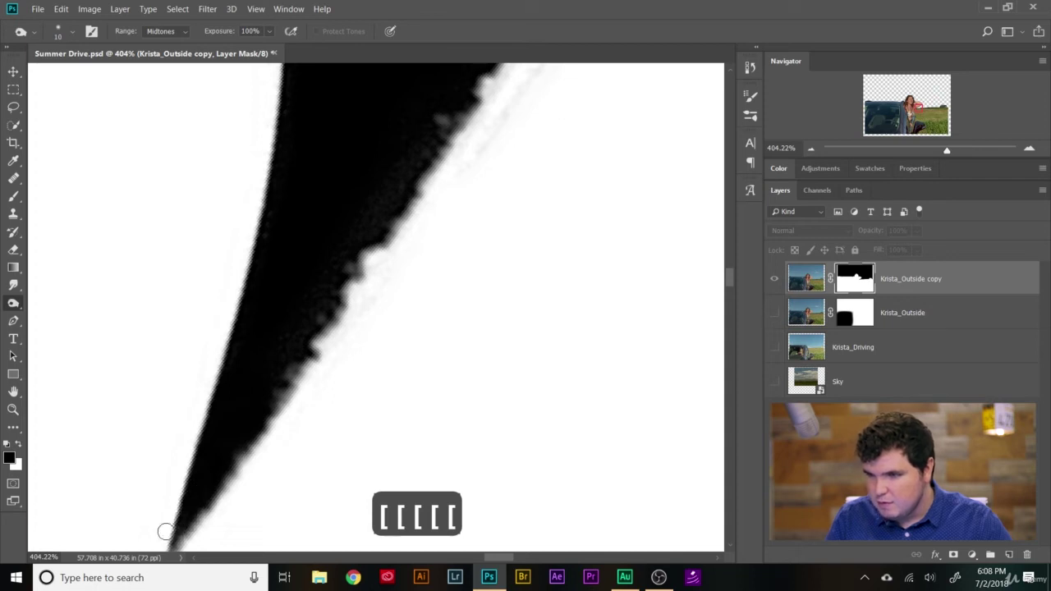
drag(400, 262, 512, 120)
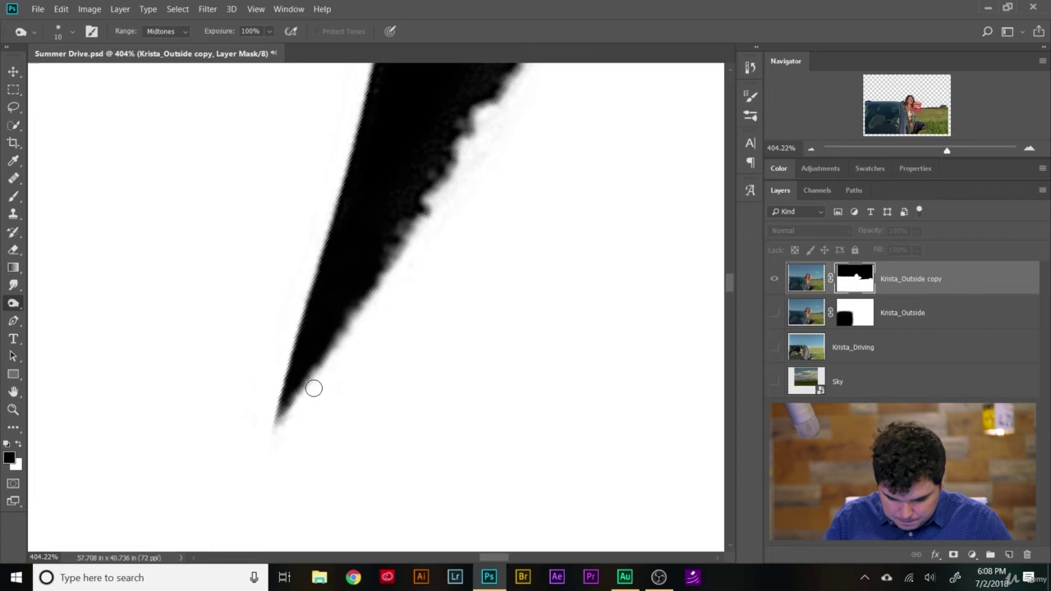
Step: Burn the grey specks along the field's edge beside the elbow with a 35 px brush
scroll(313, 388, up, 3)
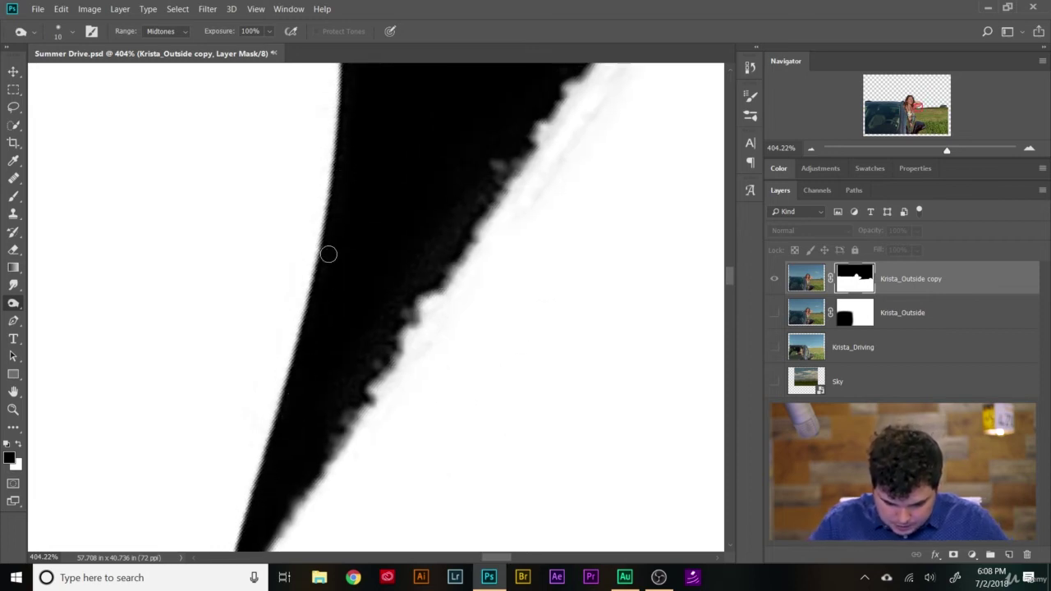
scroll(401, 116, up, 5)
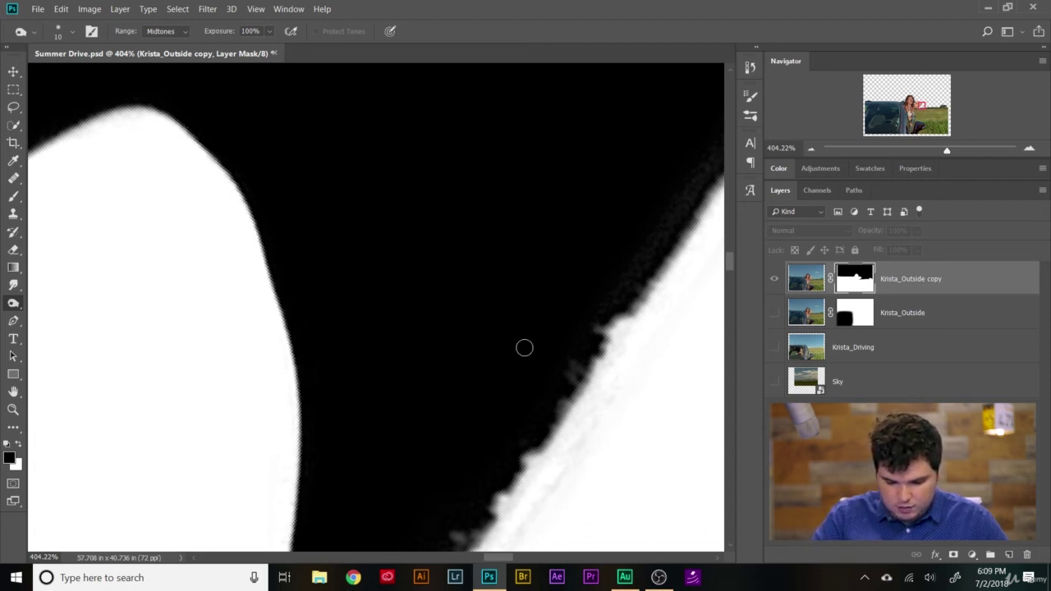
scroll(524, 348, right, 3)
key(bracketright)
key(bracketright)
key(bracketright)
key(bracketright)
key(bracketright)
scroll(453, 127, down, 3)
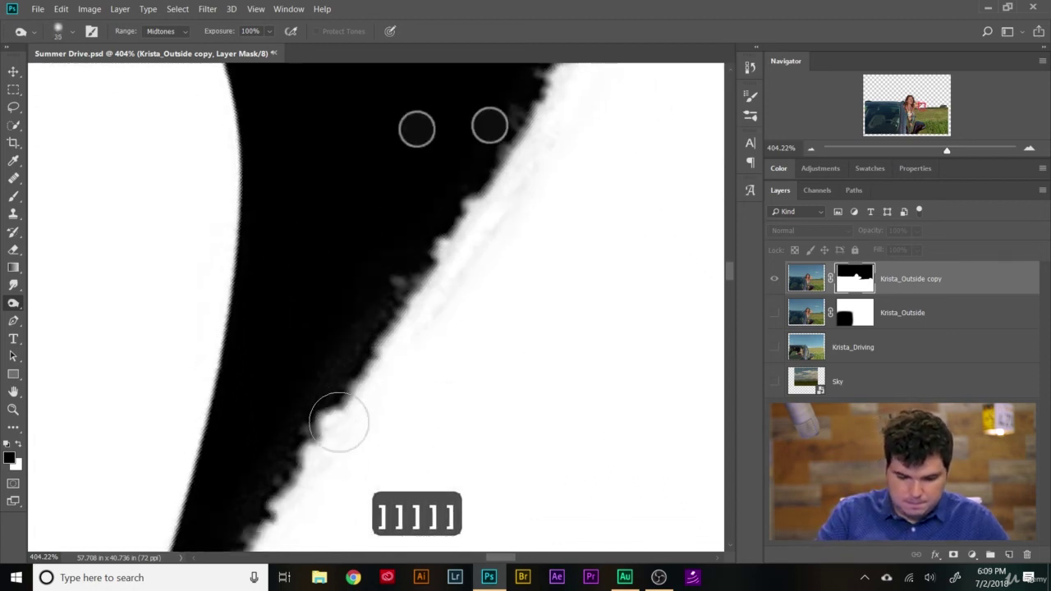
drag(272, 497, 398, 247)
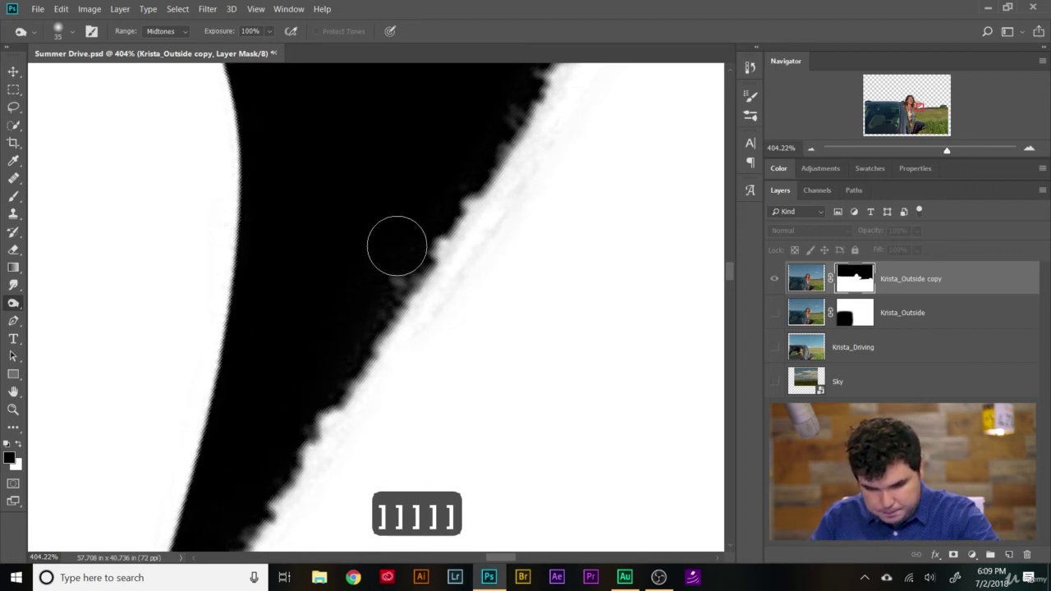
Step: Burn the fuzzy grey spots along the field's horizon edge farther from the arm to black
scroll(461, 309, right, 3)
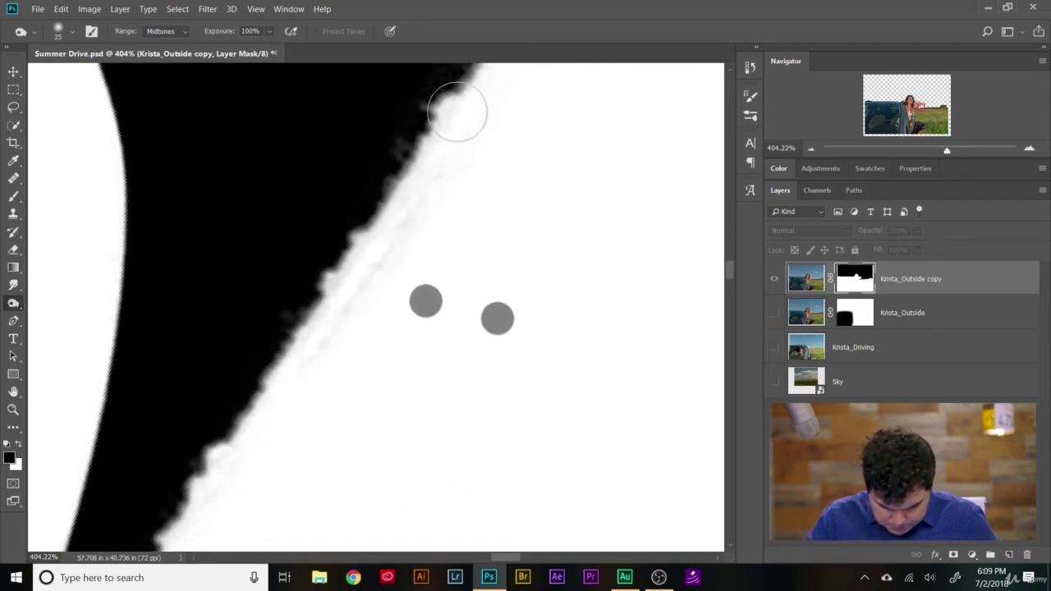
scroll(461, 310, down, 3)
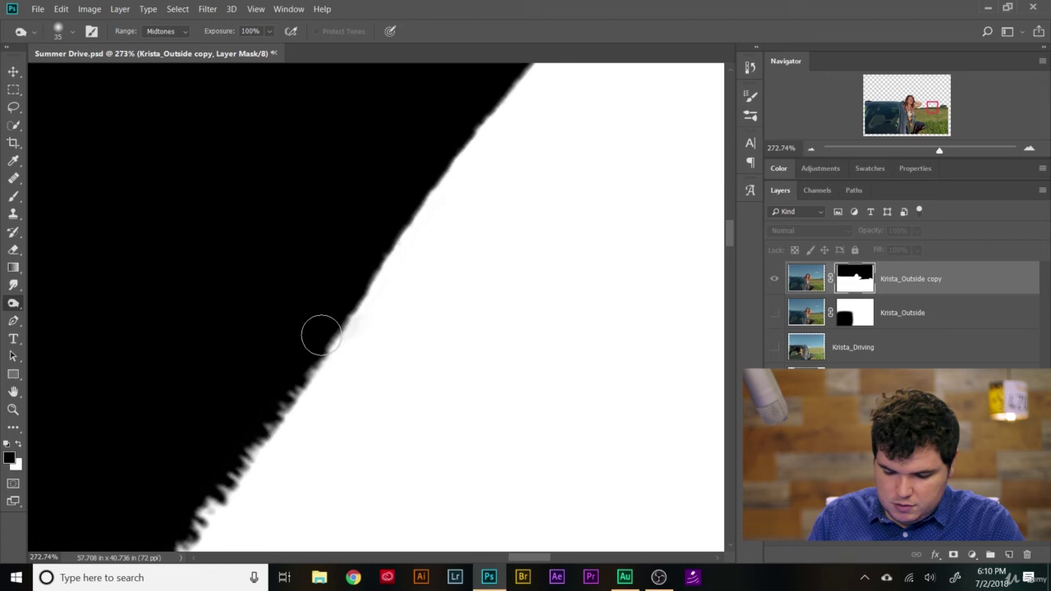
drag(321, 335, 201, 503)
scroll(473, 250, down, 2)
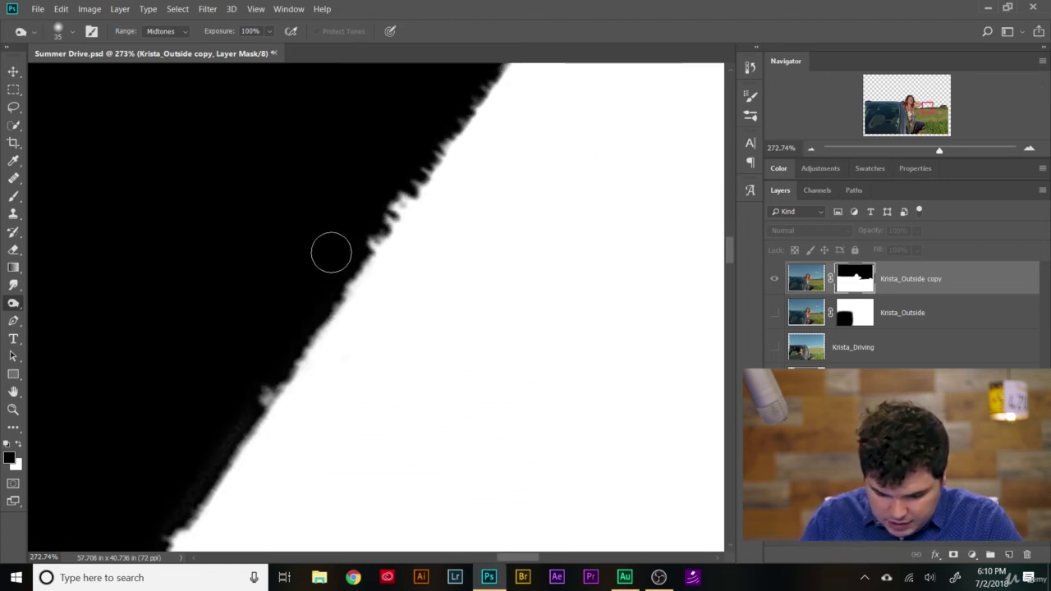
drag(214, 452, 209, 452)
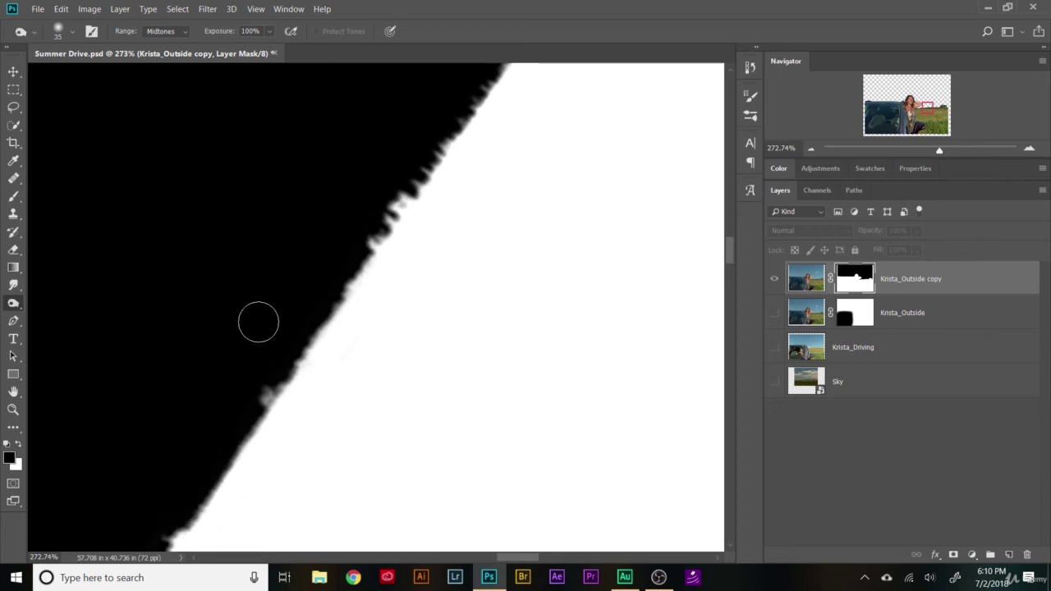
Step: Dodge the grey fringe around the tip of the small gap between hair and arm with a 15 px brush, range Highlights and exposure 32%
scroll(257, 320, left, 2)
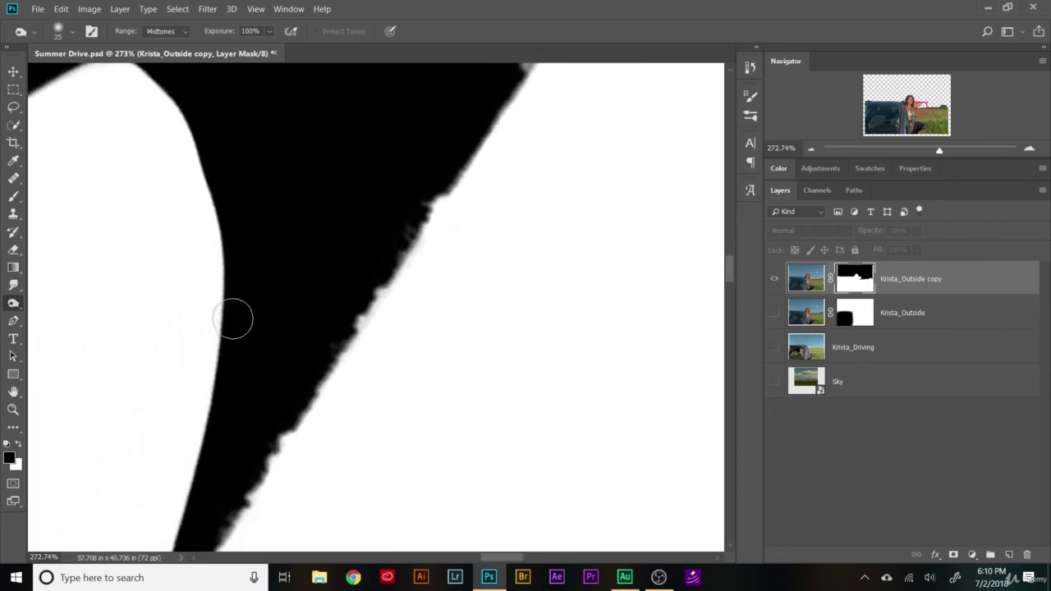
scroll(408, 110, down, 4)
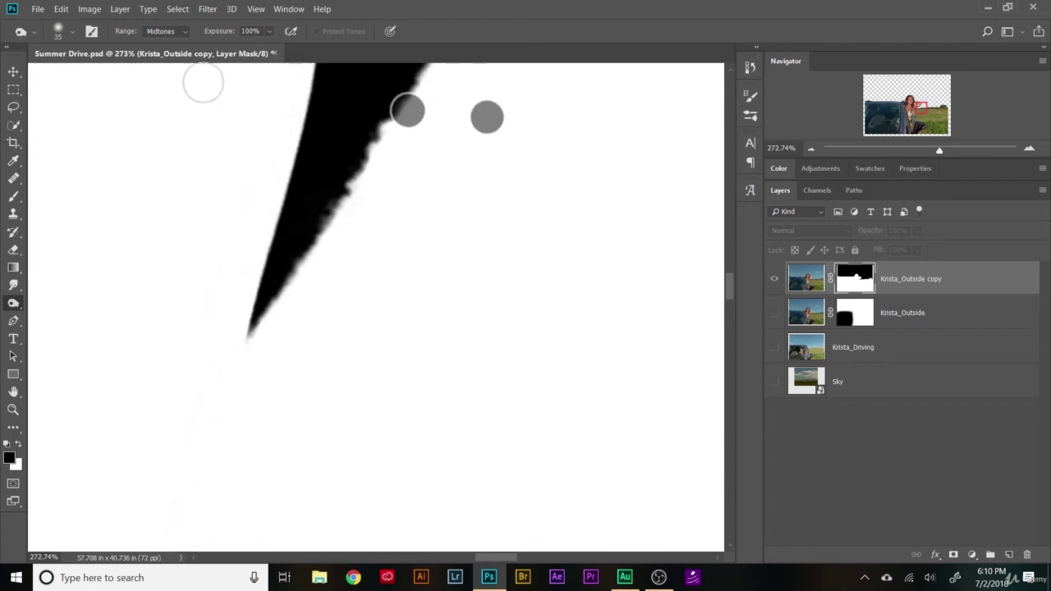
scroll(500, 307, up, 5)
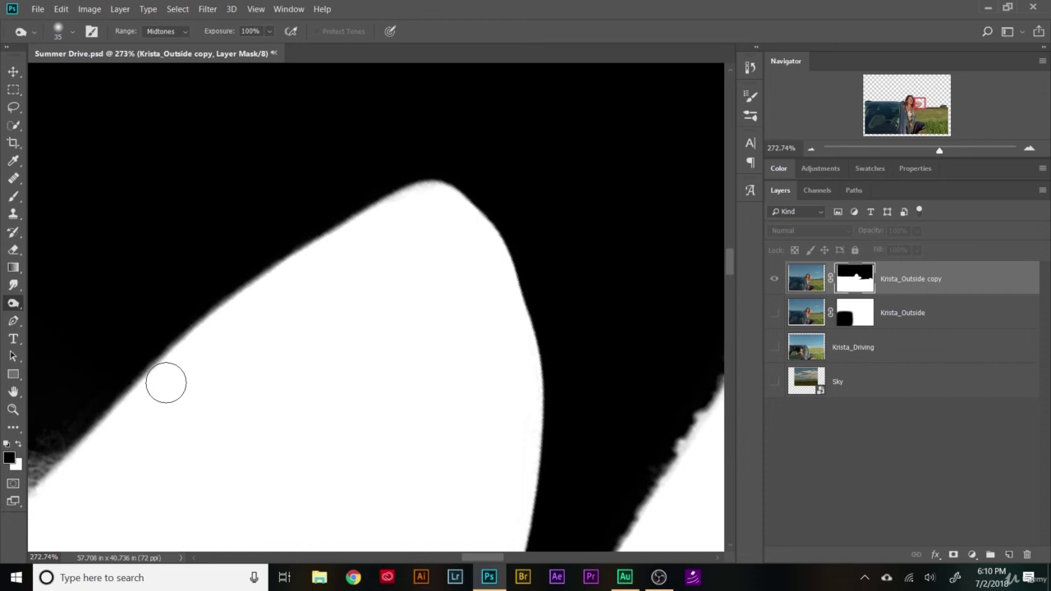
scroll(657, 155, left, 4)
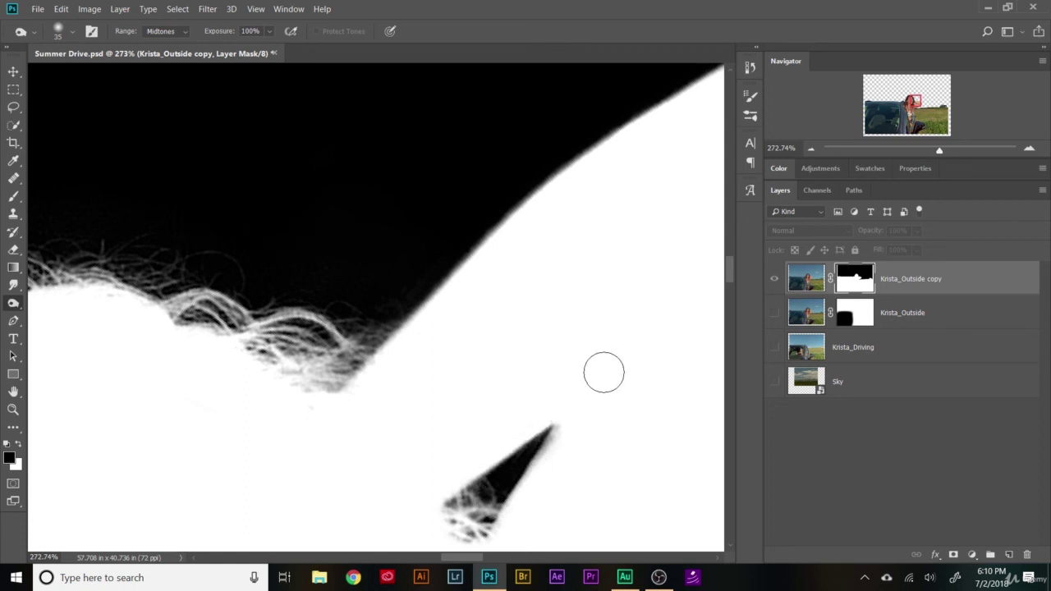
drag(603, 372, 486, 121)
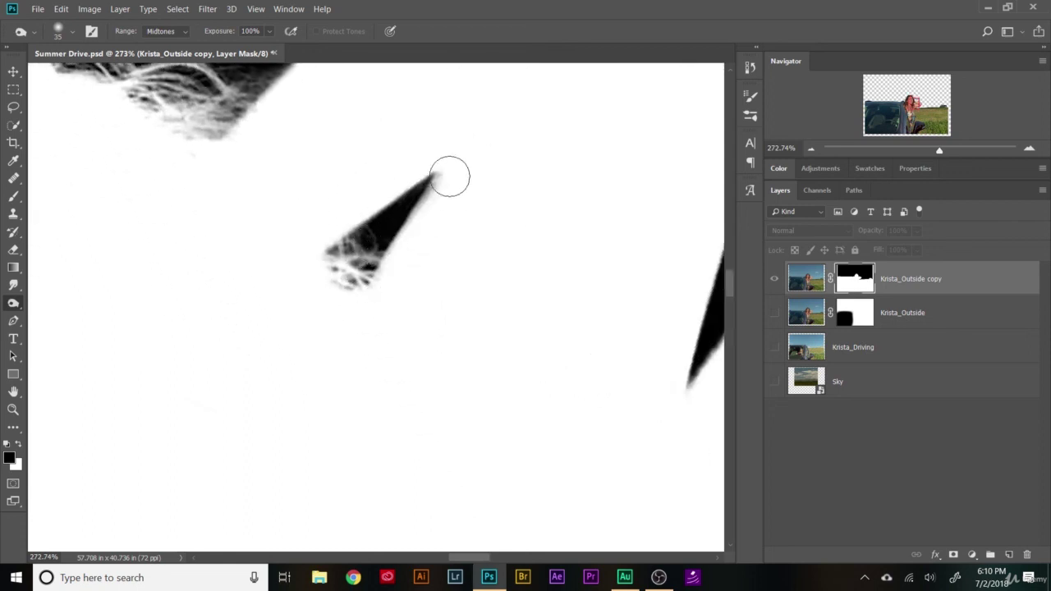
right_click(14, 307)
click(54, 302)
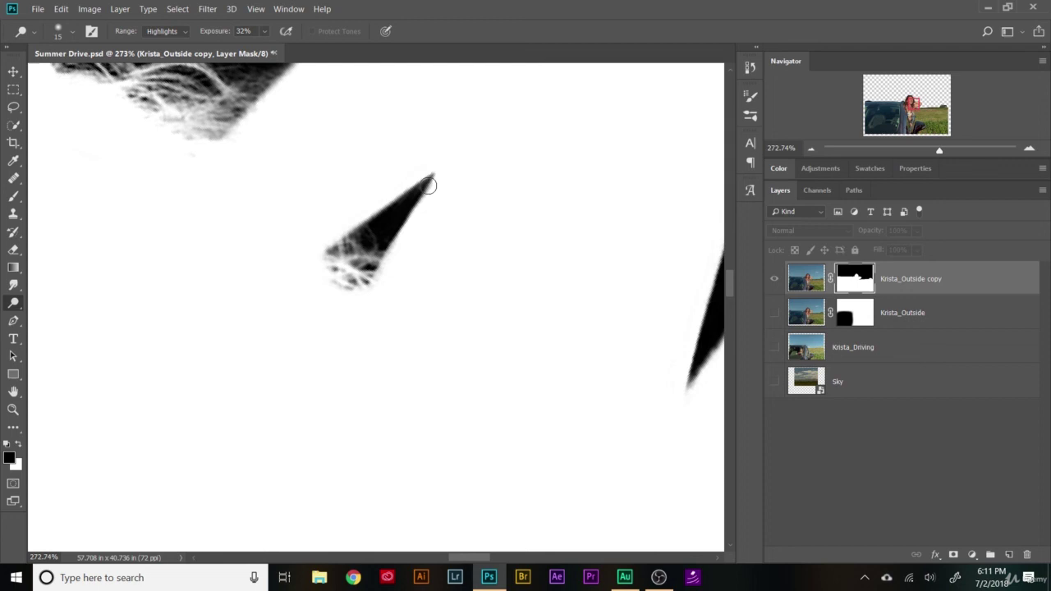
Step: Switch to the Brush tool with white as the foreground colour and check the whole layer mask
key(ctrl+0)
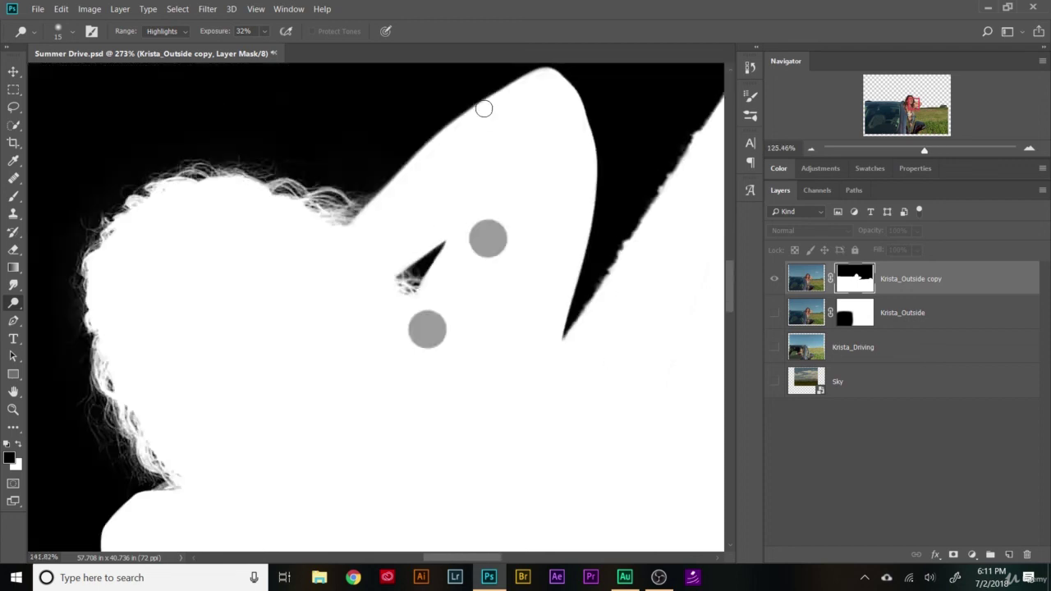
key(b)
key(x)
scroll(400, 246, up, 11)
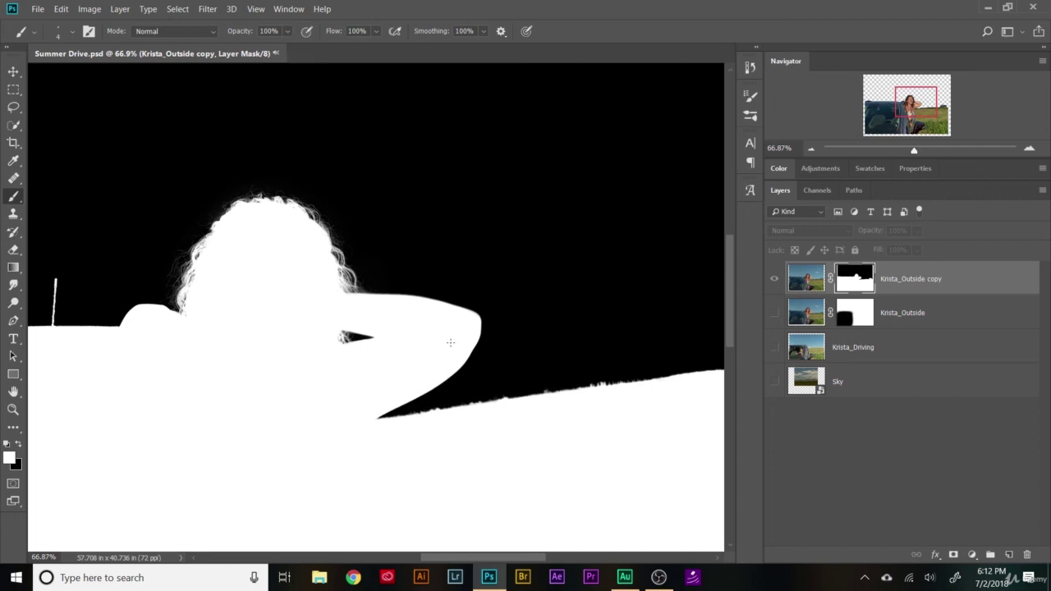
scroll(168, 383, down, 5)
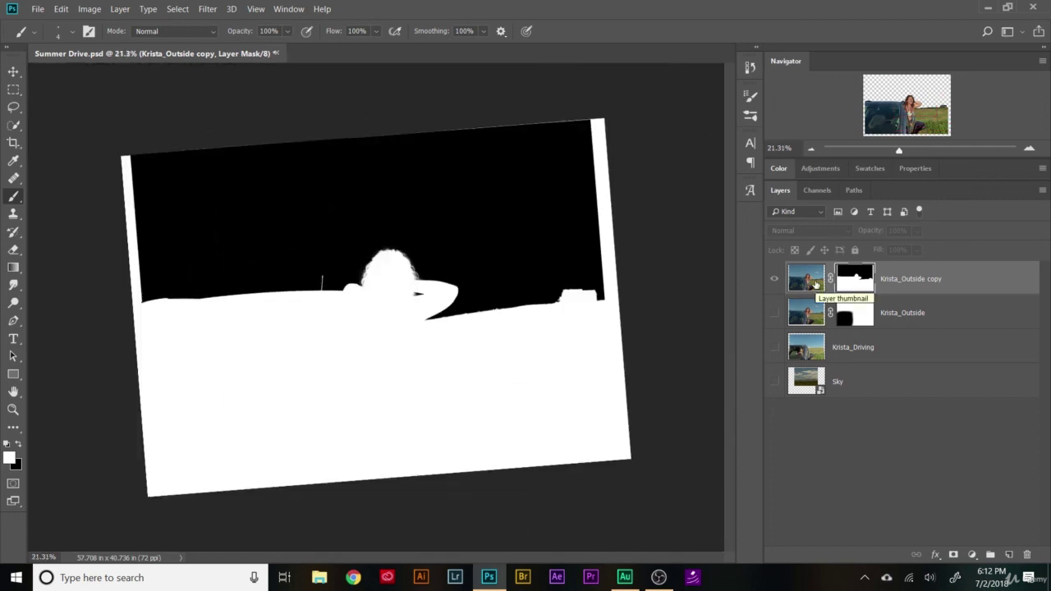
Step: Straighten the tilted canvas with the Rotate View tool, resetting its rotation angle to 0°
drag(573, 201, 649, 172)
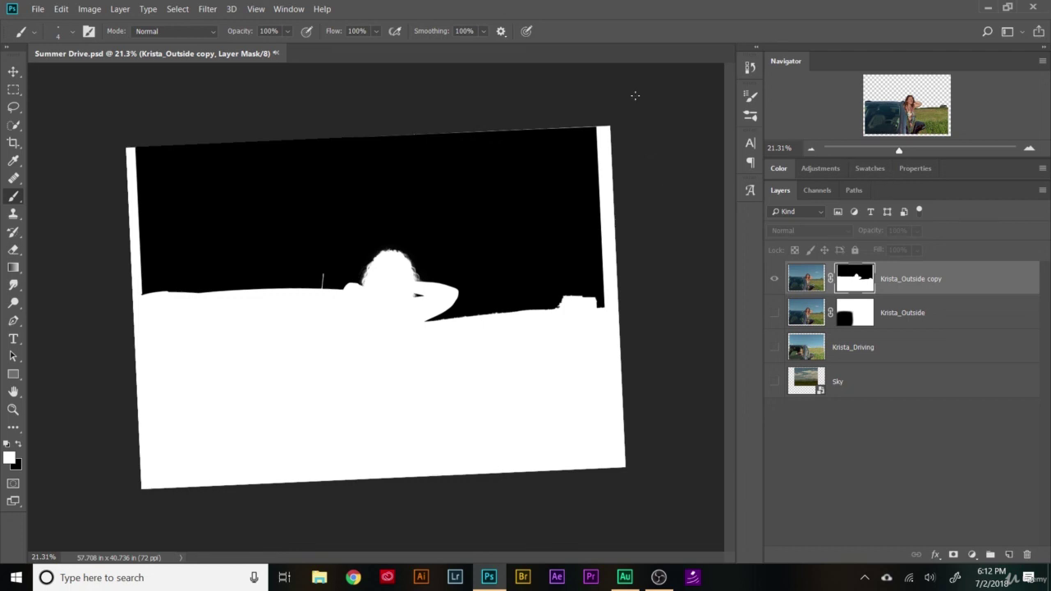
key(r)
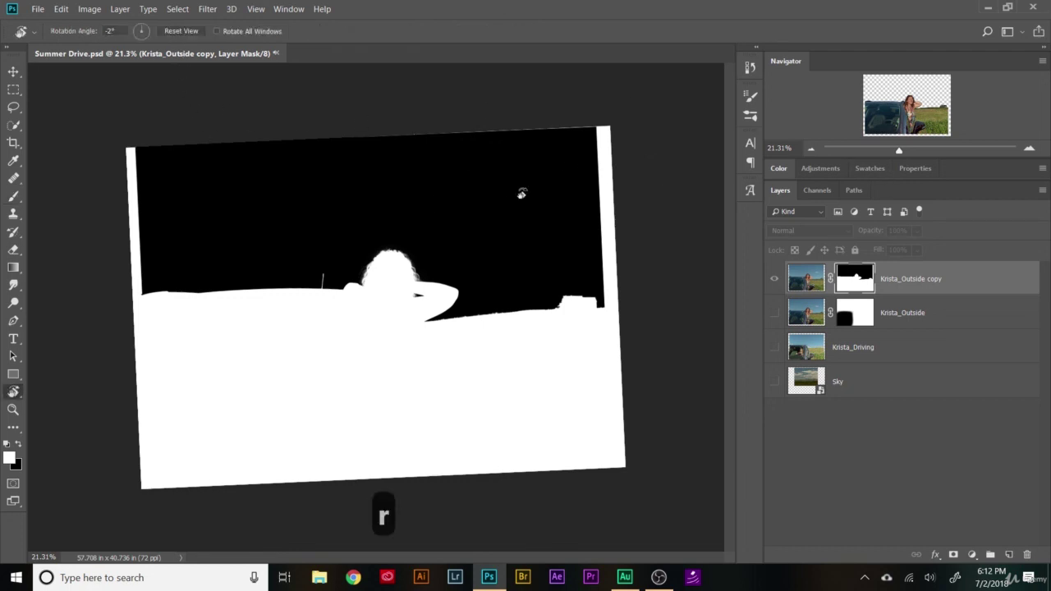
drag(521, 193, 484, 242)
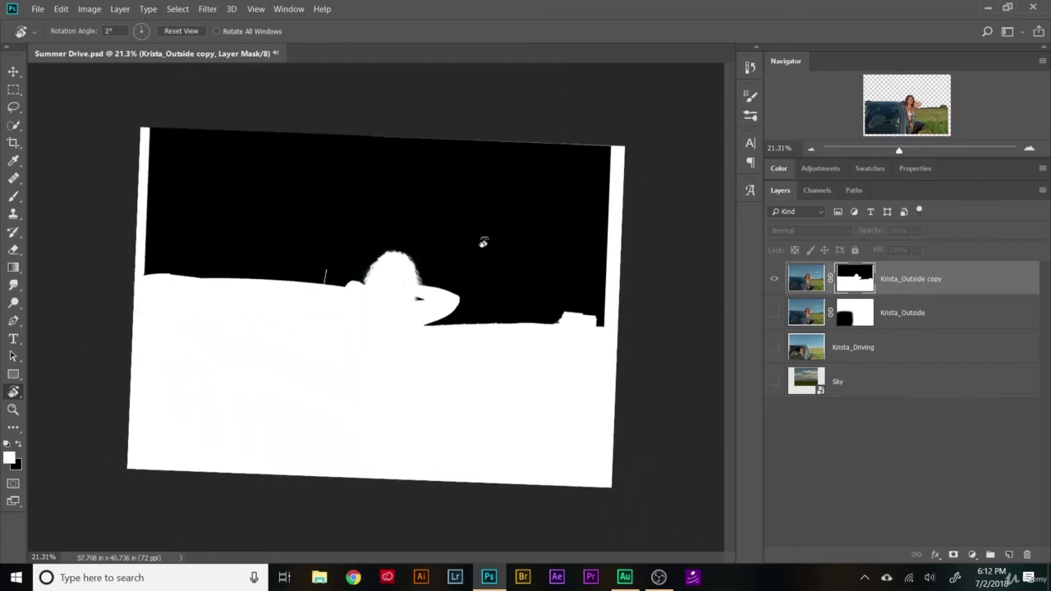
click(182, 31)
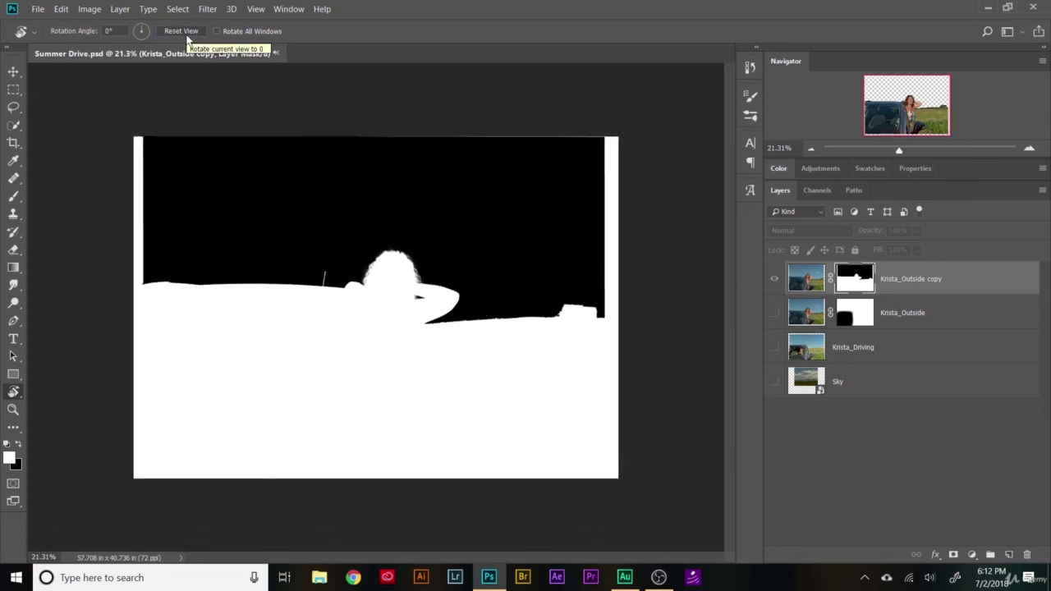
Step: Switch to the Move tool and leave the mask display by making the Krista_Outside copy layer's image active instead of its mask
click(15, 72)
scroll(435, 369, up, 3)
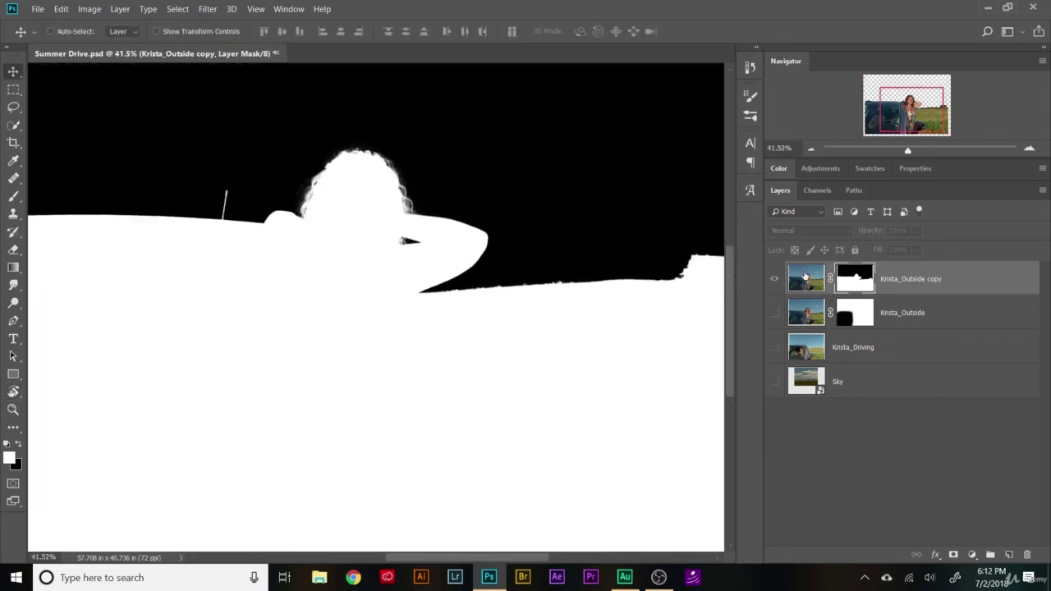
click(805, 276)
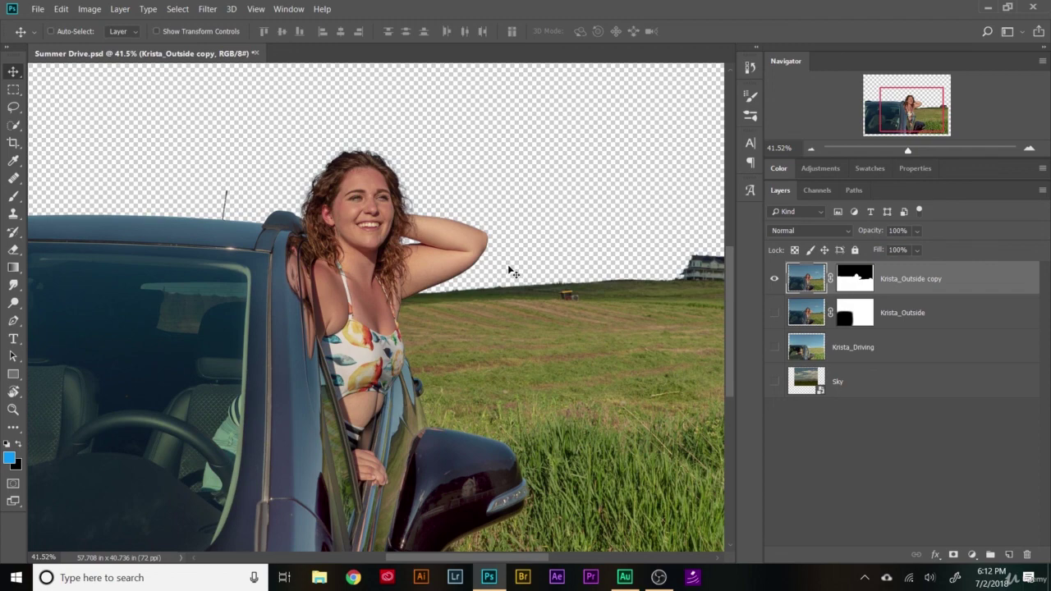